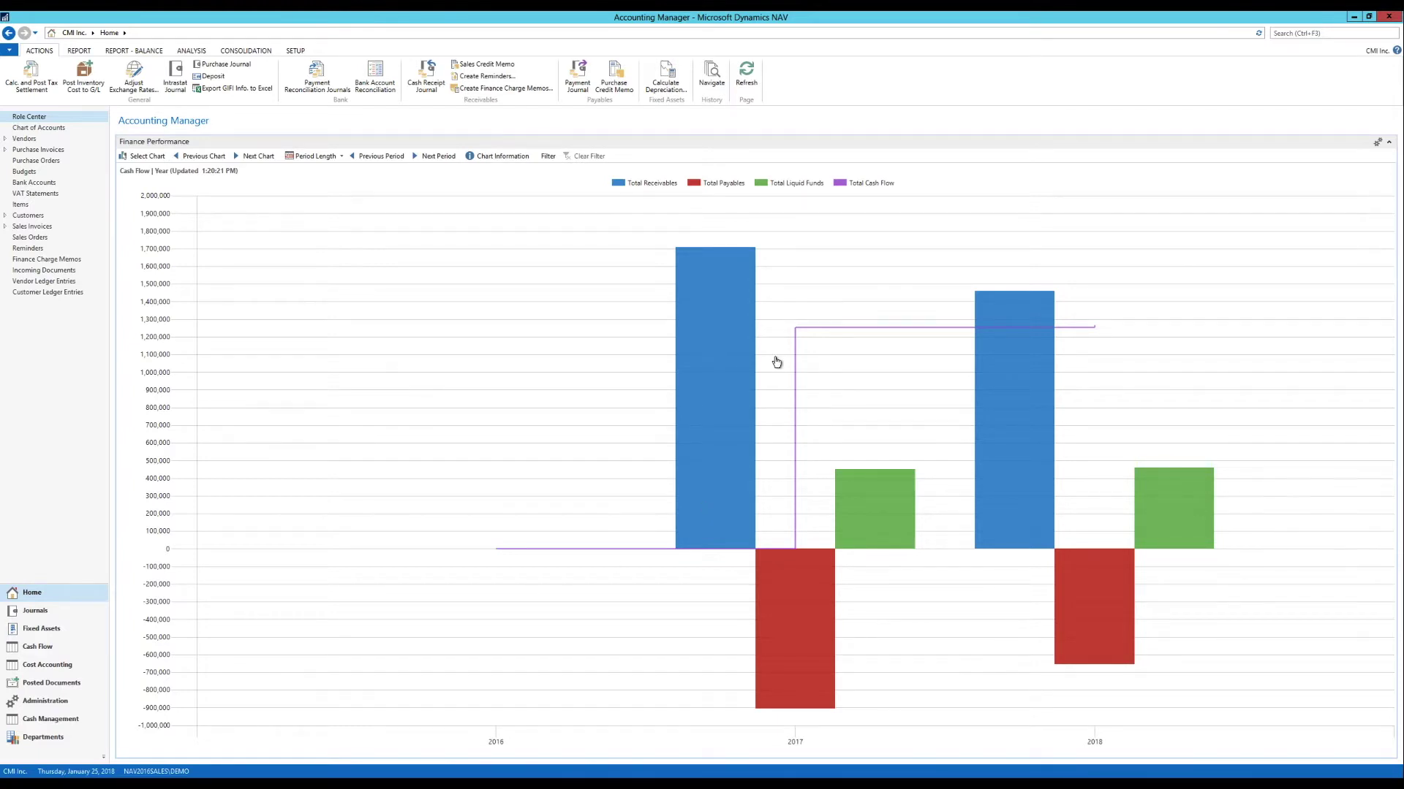
# - Open the Account Schedule Chart List from the Finance Performance part's chart selector
pyautogui.moveTo(745, 363)
# - Create a new chart named CM GP with the description 'Coffee Mug Gross Profit'
pyautogui.click(155, 159)
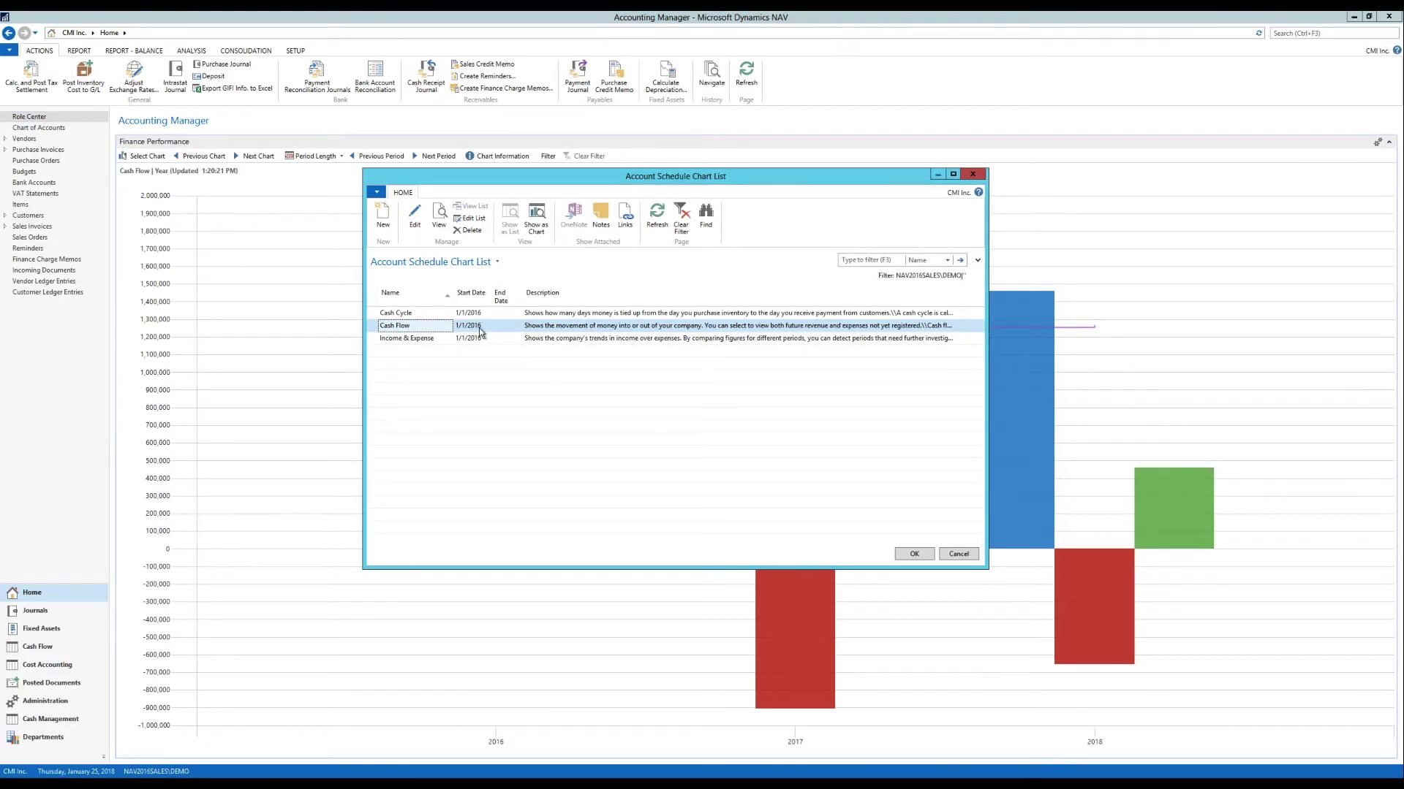
pyautogui.click(383, 218)
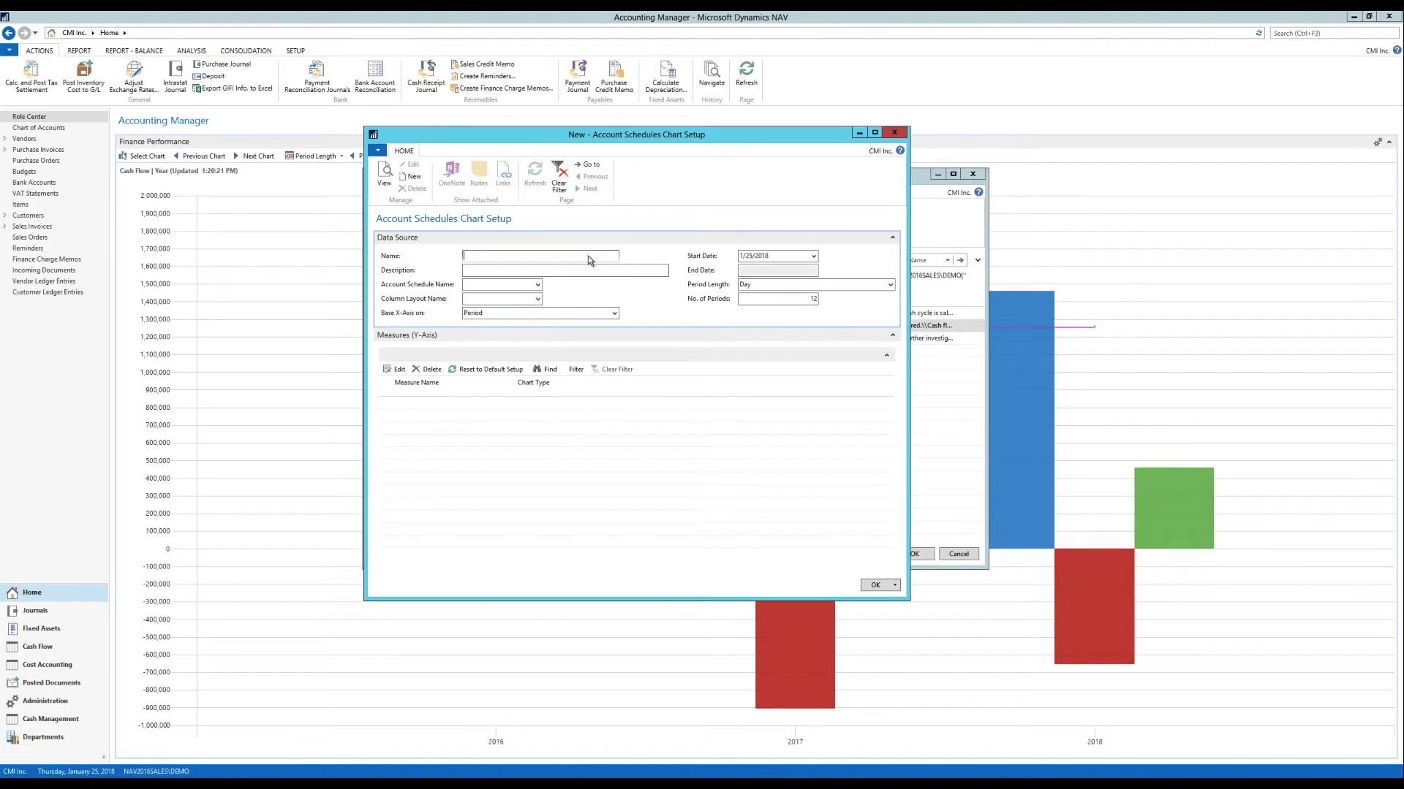
pyautogui.write('CM GP')
pyautogui.press('Tab')
pyautogui.write('Coffee')
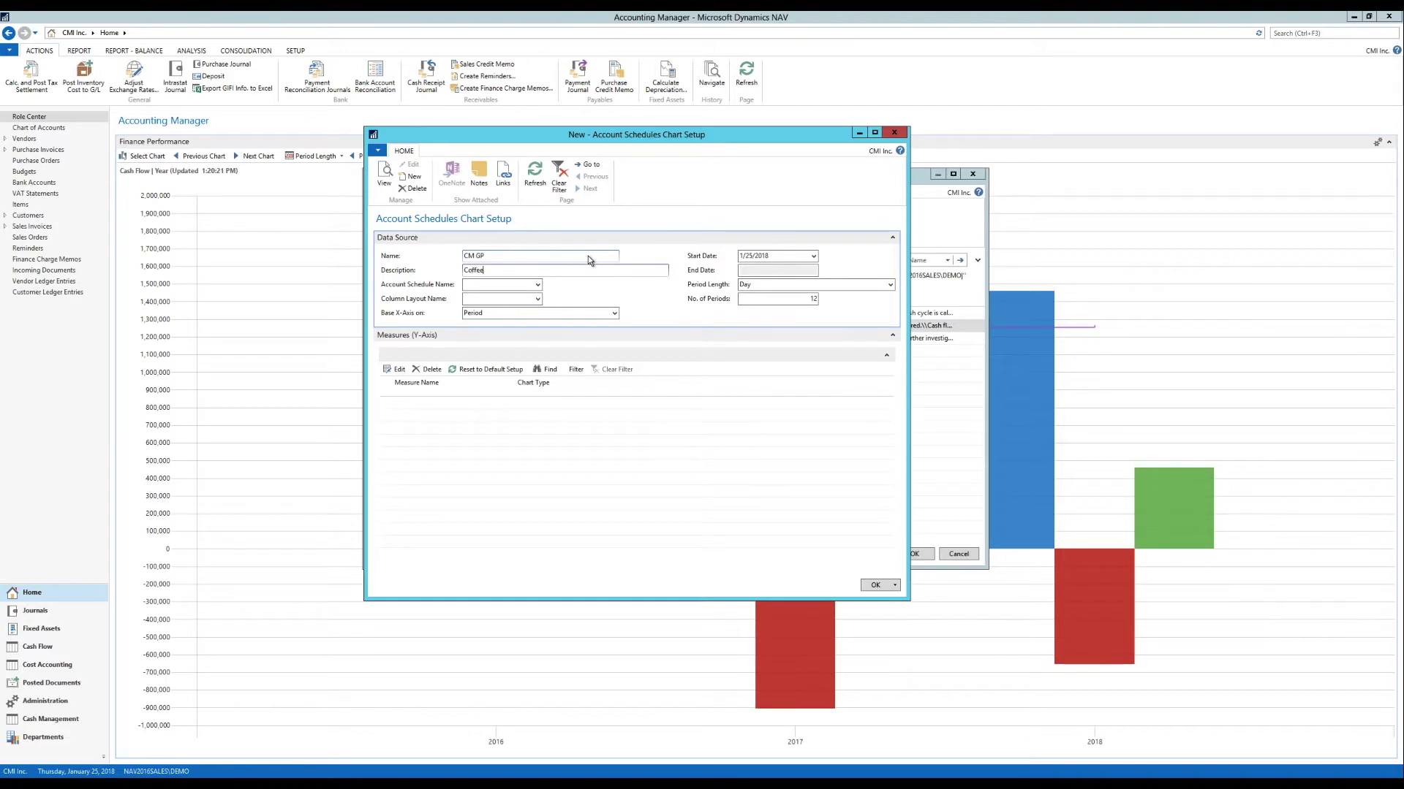
pyautogui.write(' Mug Gross Profit')
pyautogui.click(506, 285)
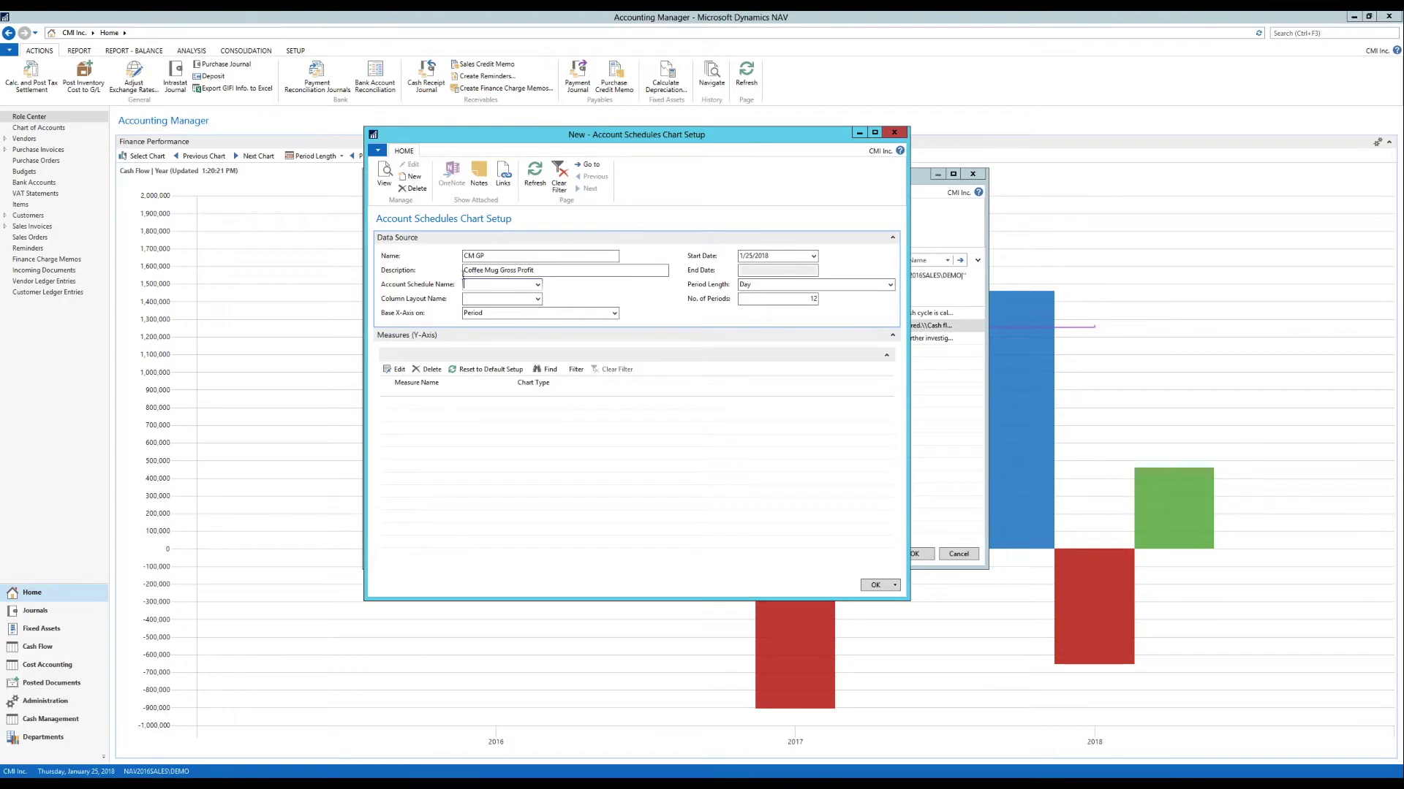
pyautogui.moveTo(439, 301)
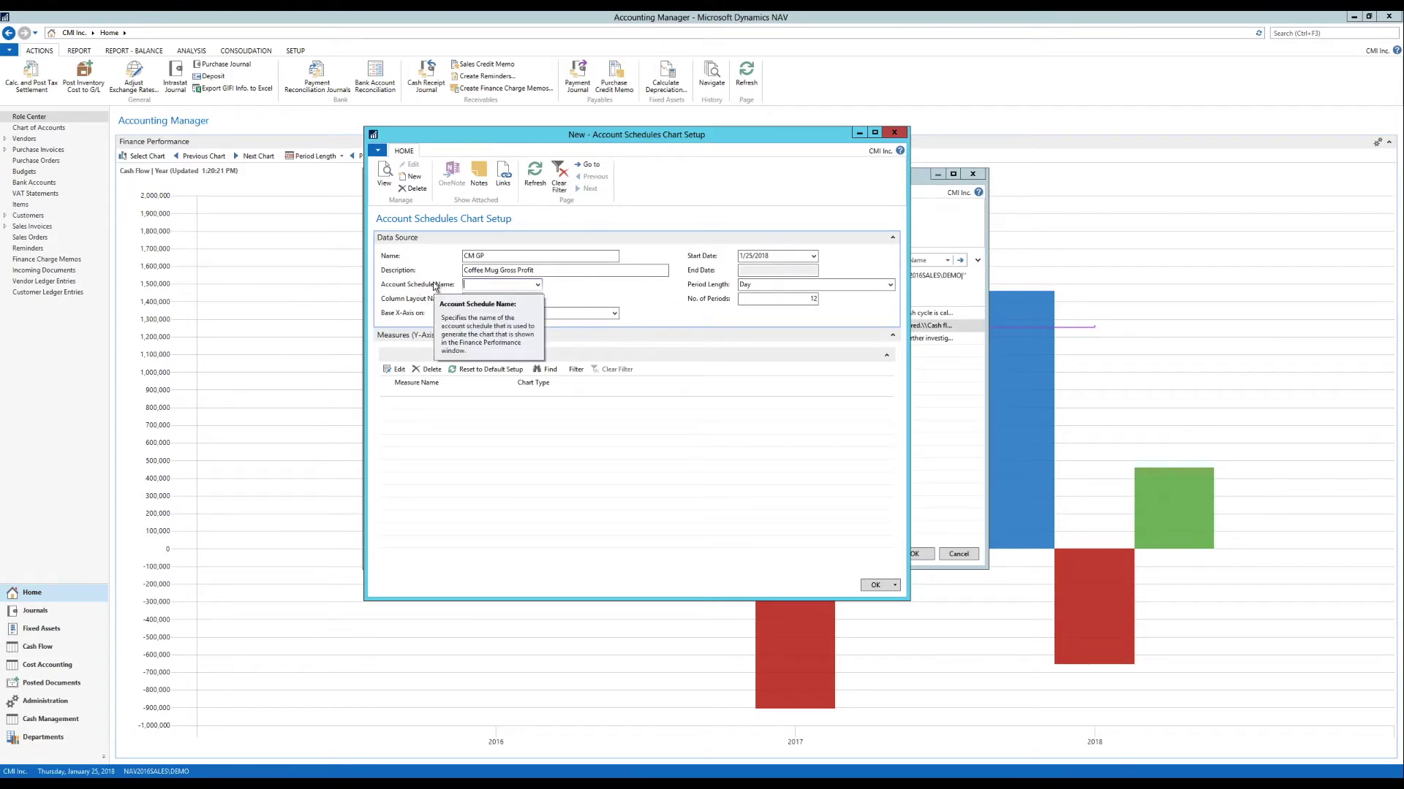
# - Add account schedule CM GP, described 'Coffee Mug Gross Profit', and open it for editing
pyautogui.click(538, 285)
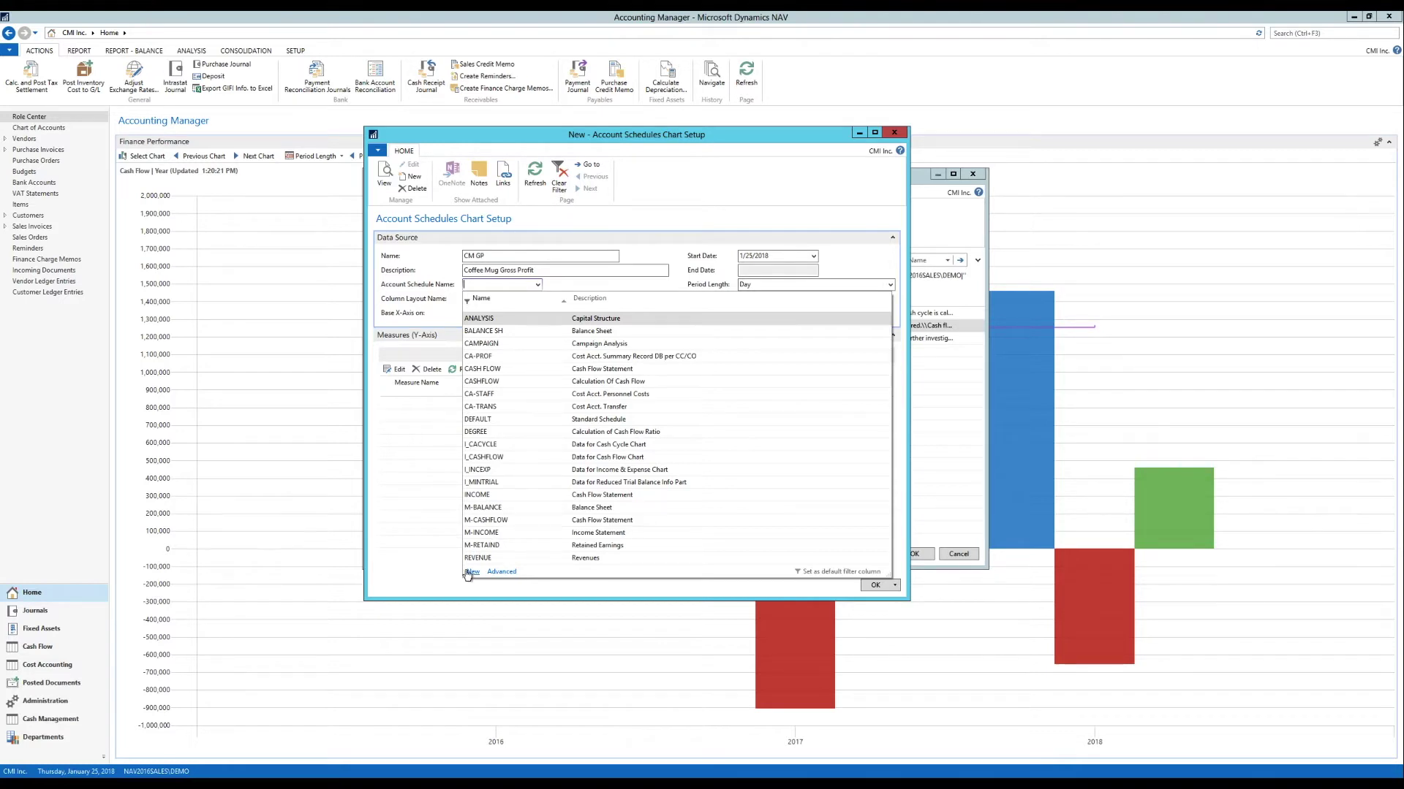
pyautogui.click(501, 571)
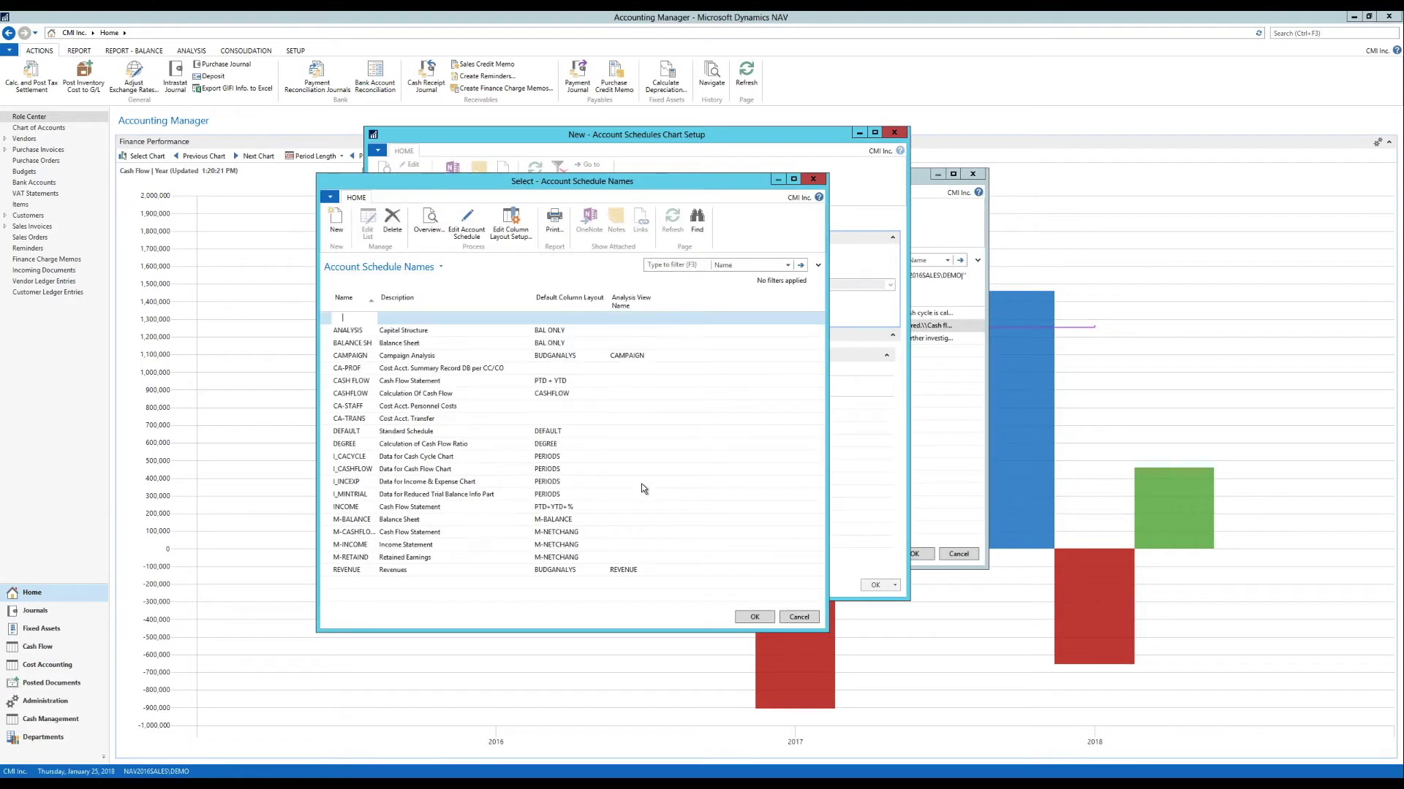
pyautogui.write('CM GP')
pyautogui.press('Tab')
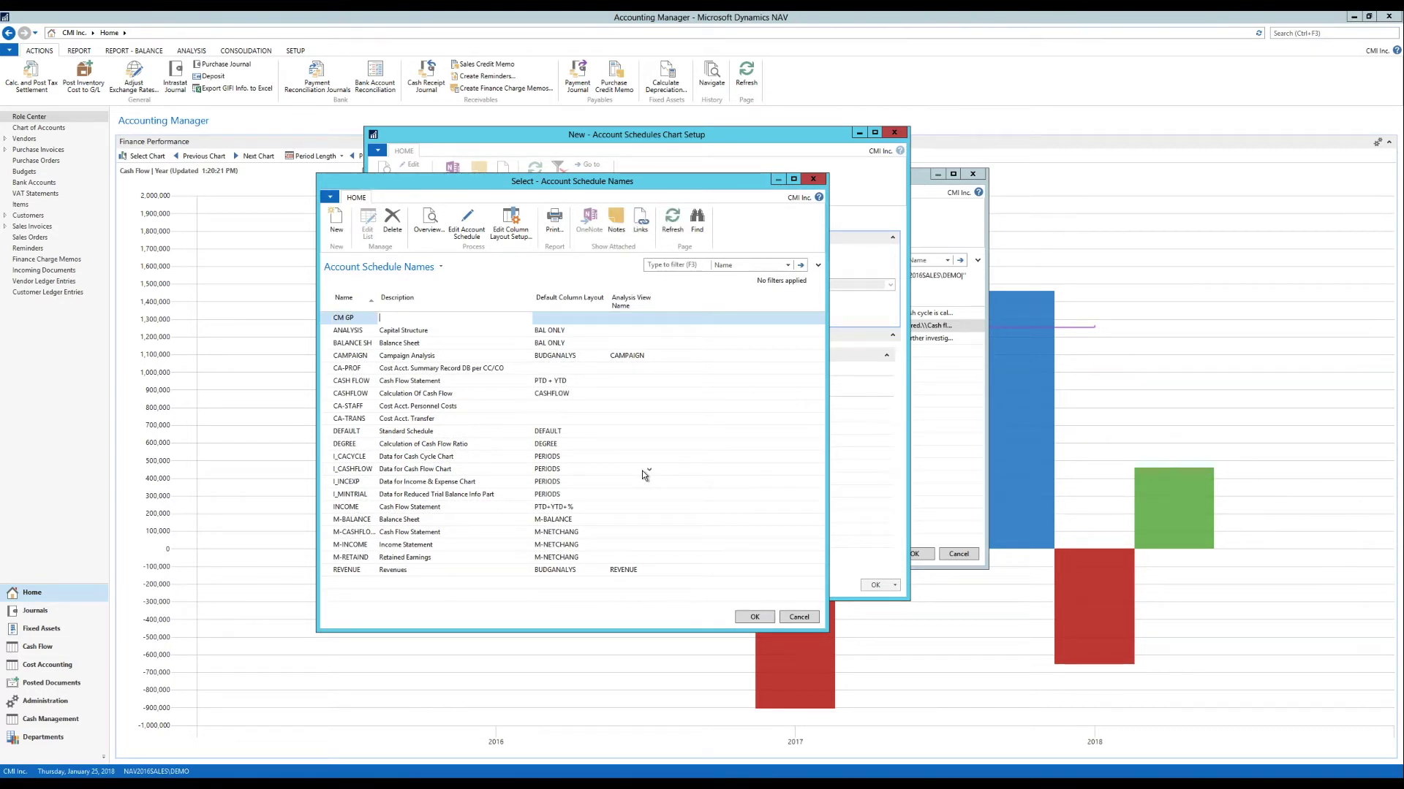
pyautogui.write('Coffee Mug Gross Profit')
pyautogui.press('BackSpace')
pyautogui.press('BackSpace')
pyautogui.press('BackSpace')
pyautogui.write('fit')
pyautogui.press('Tab')
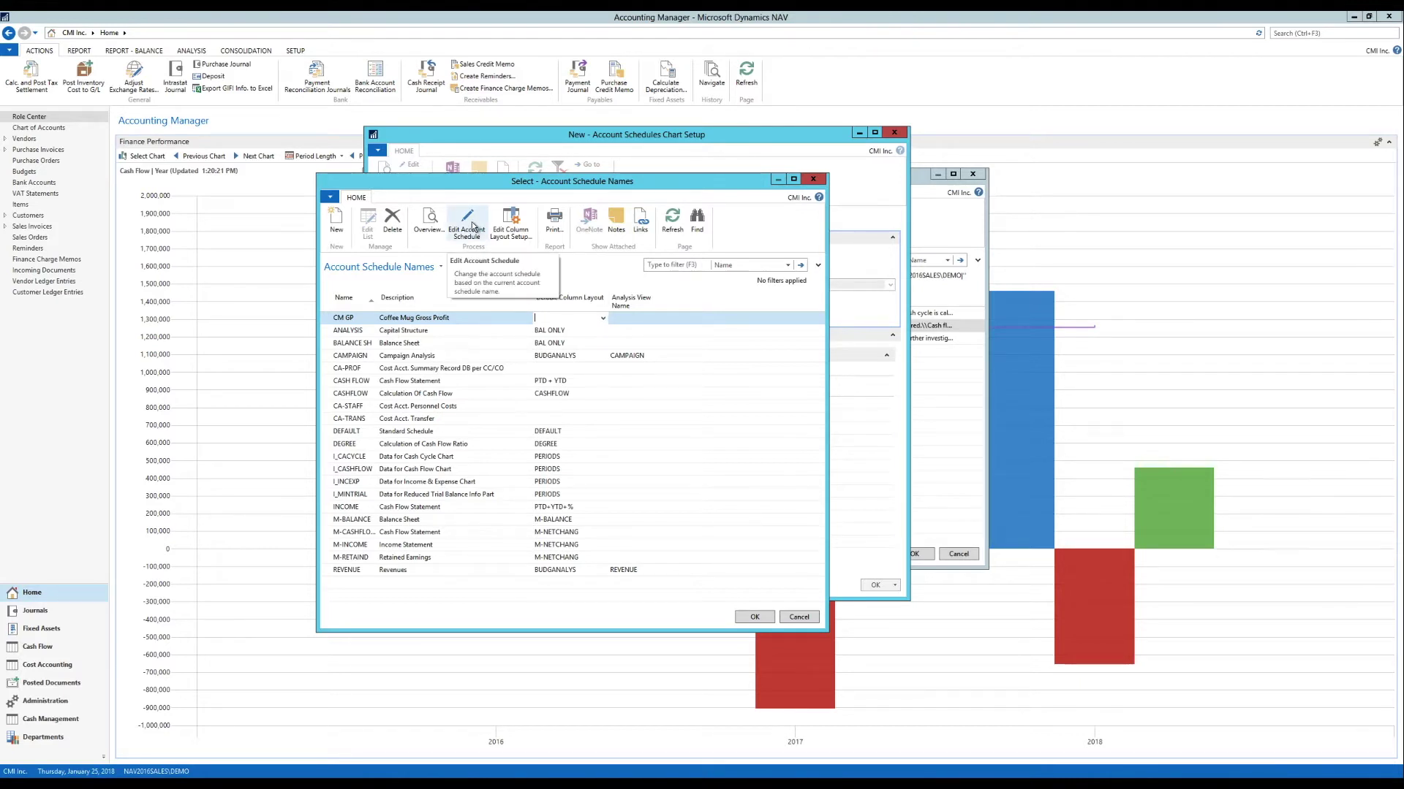
pyautogui.click(473, 227)
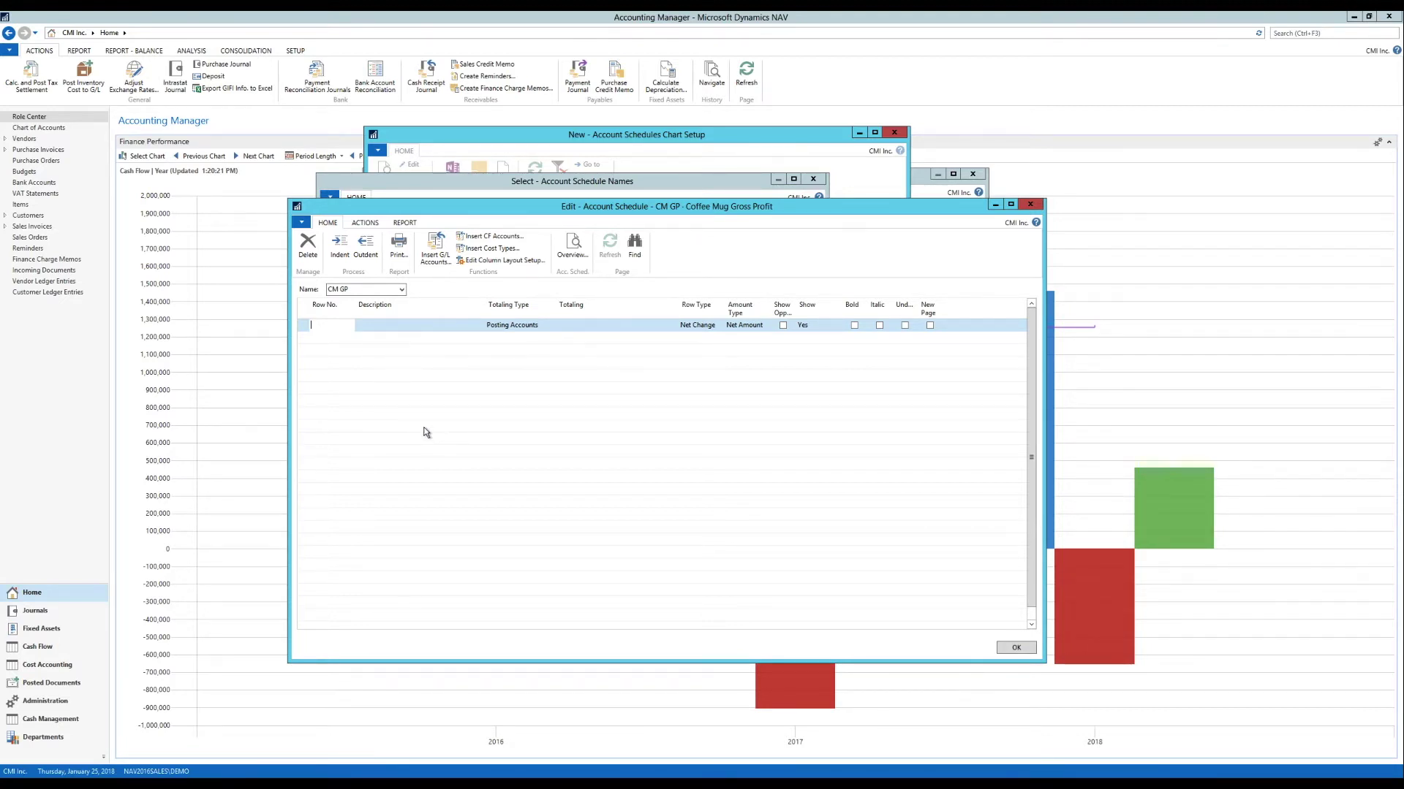
# - Add row 10 'Revenue' as Total Accounts, totaling account 49950 Total Revenue
pyautogui.write('10')
pyautogui.press('Tab')
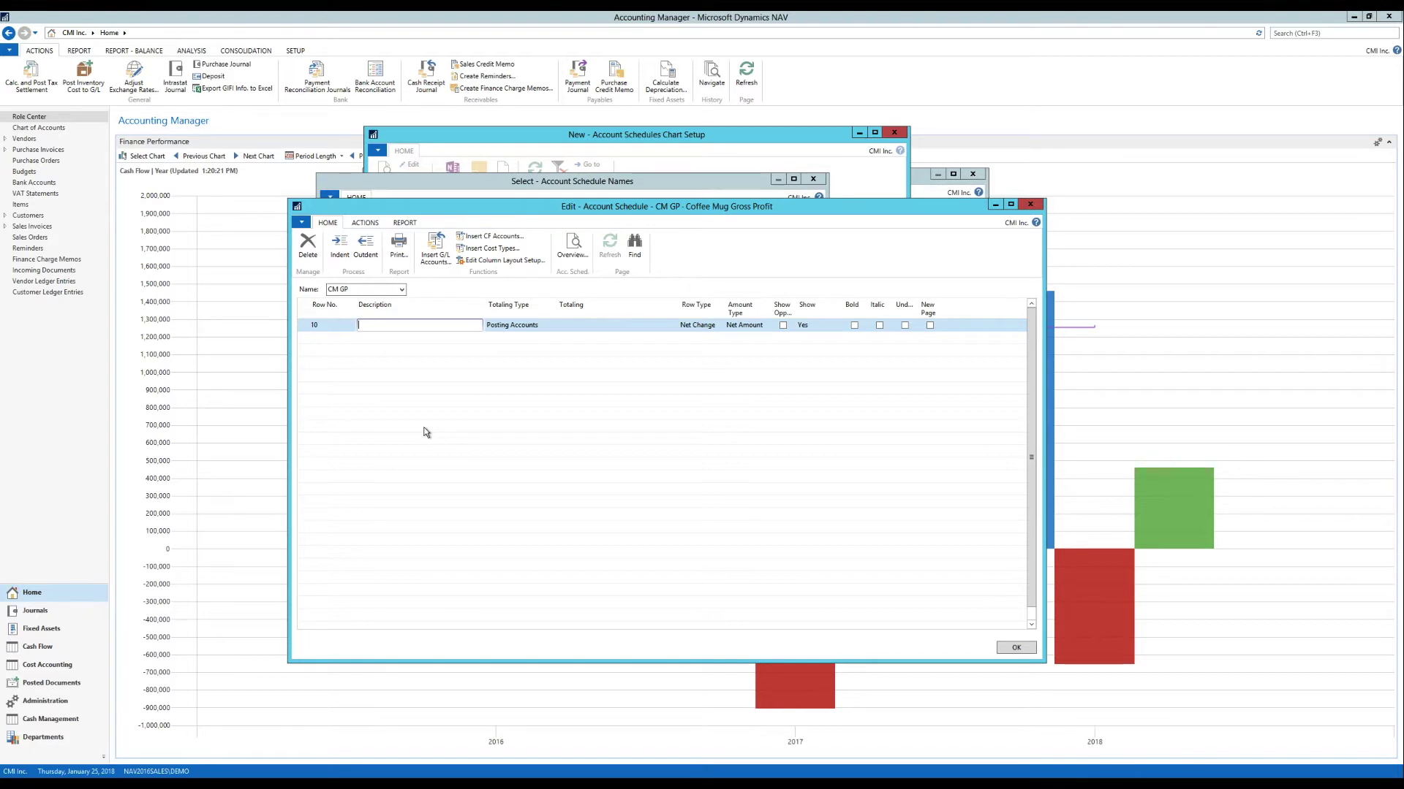
pyautogui.write('Revenue')
pyautogui.press('Tab')
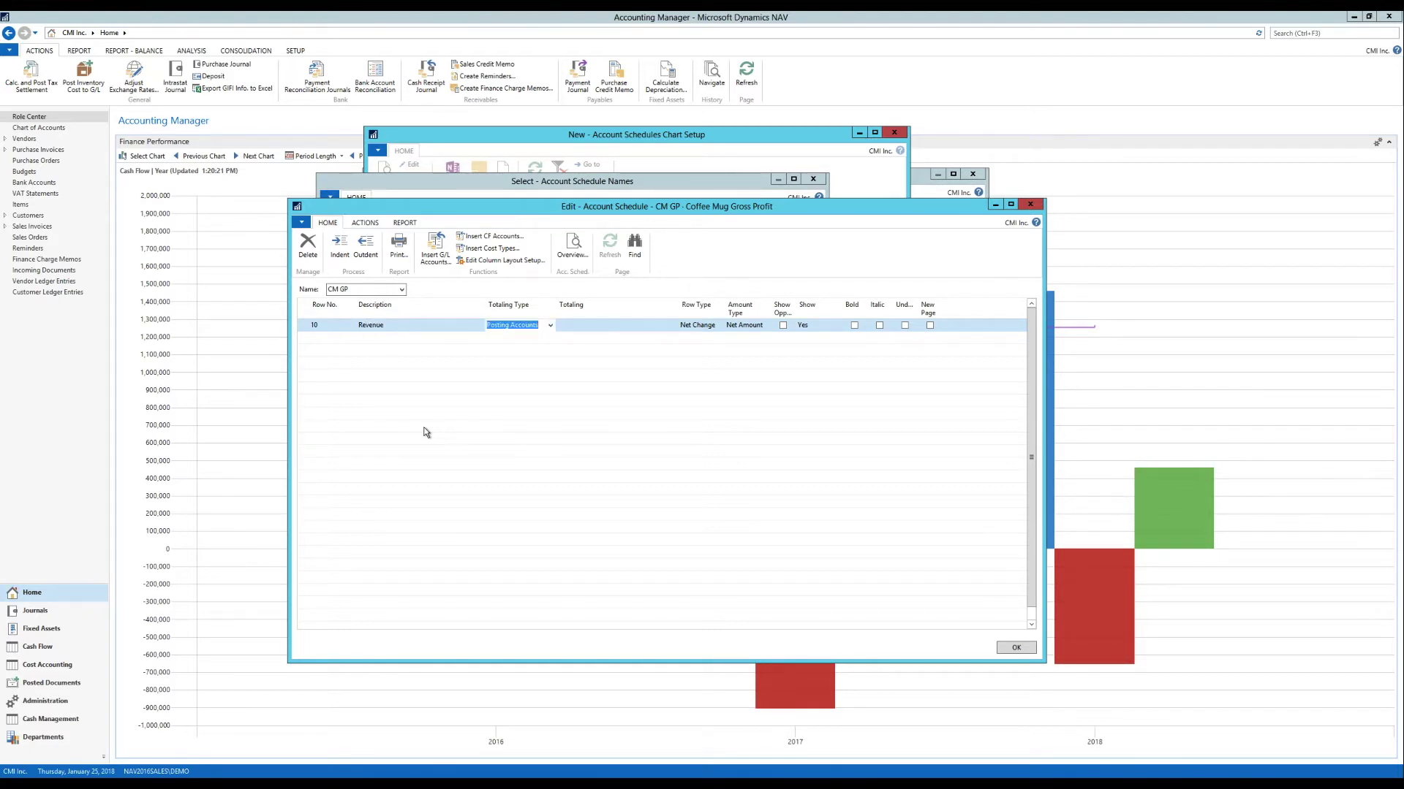
pyautogui.click(550, 326)
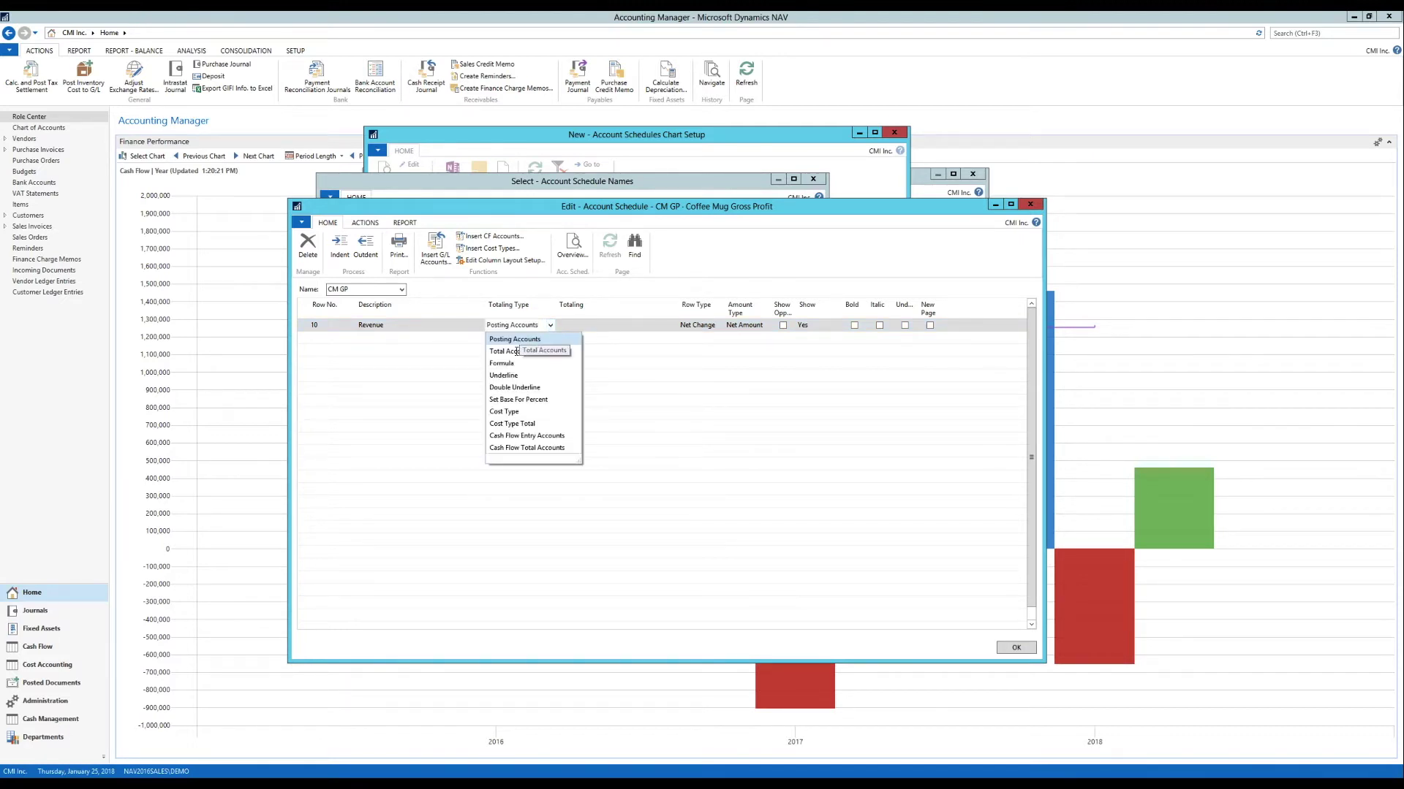
pyautogui.click(517, 352)
pyautogui.press('Tab')
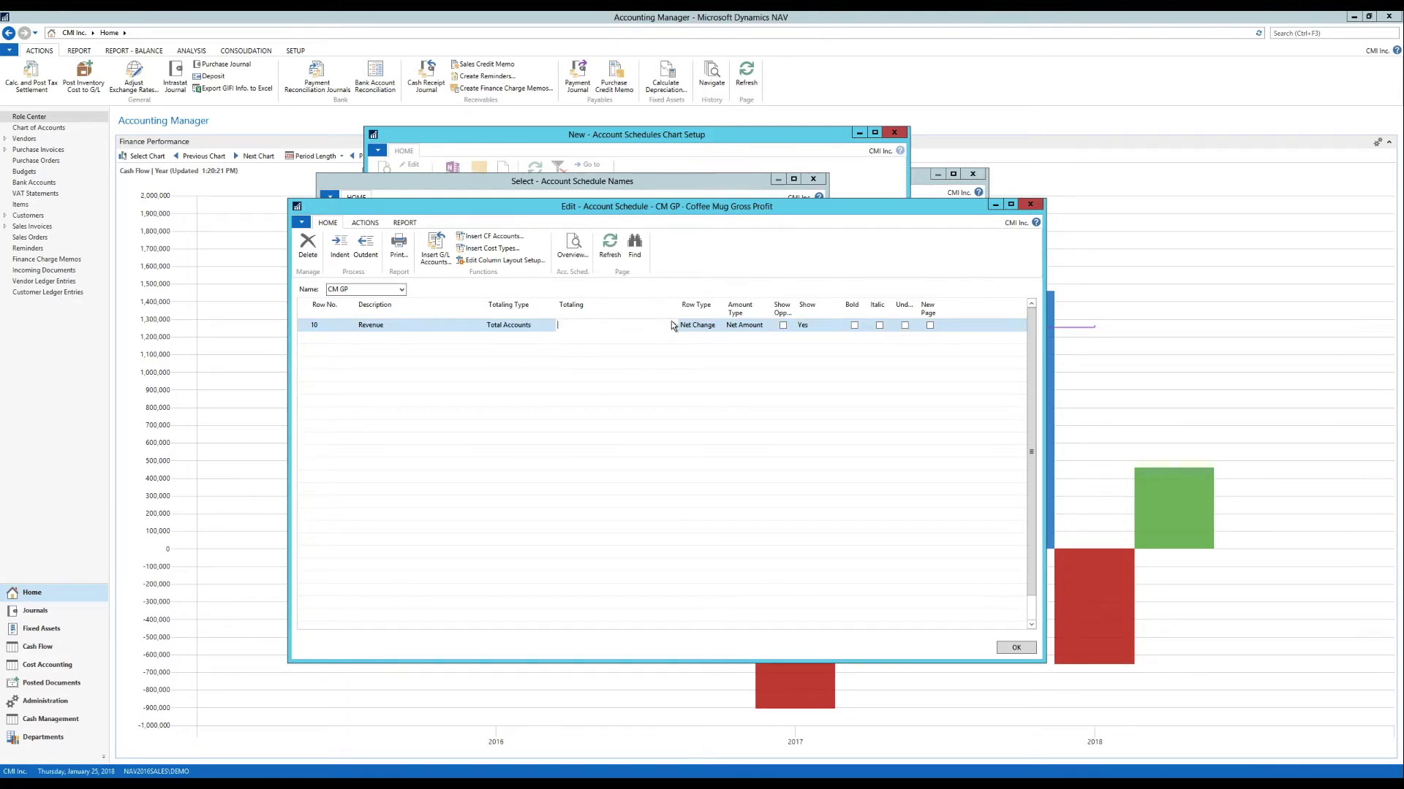
pyautogui.click(673, 325)
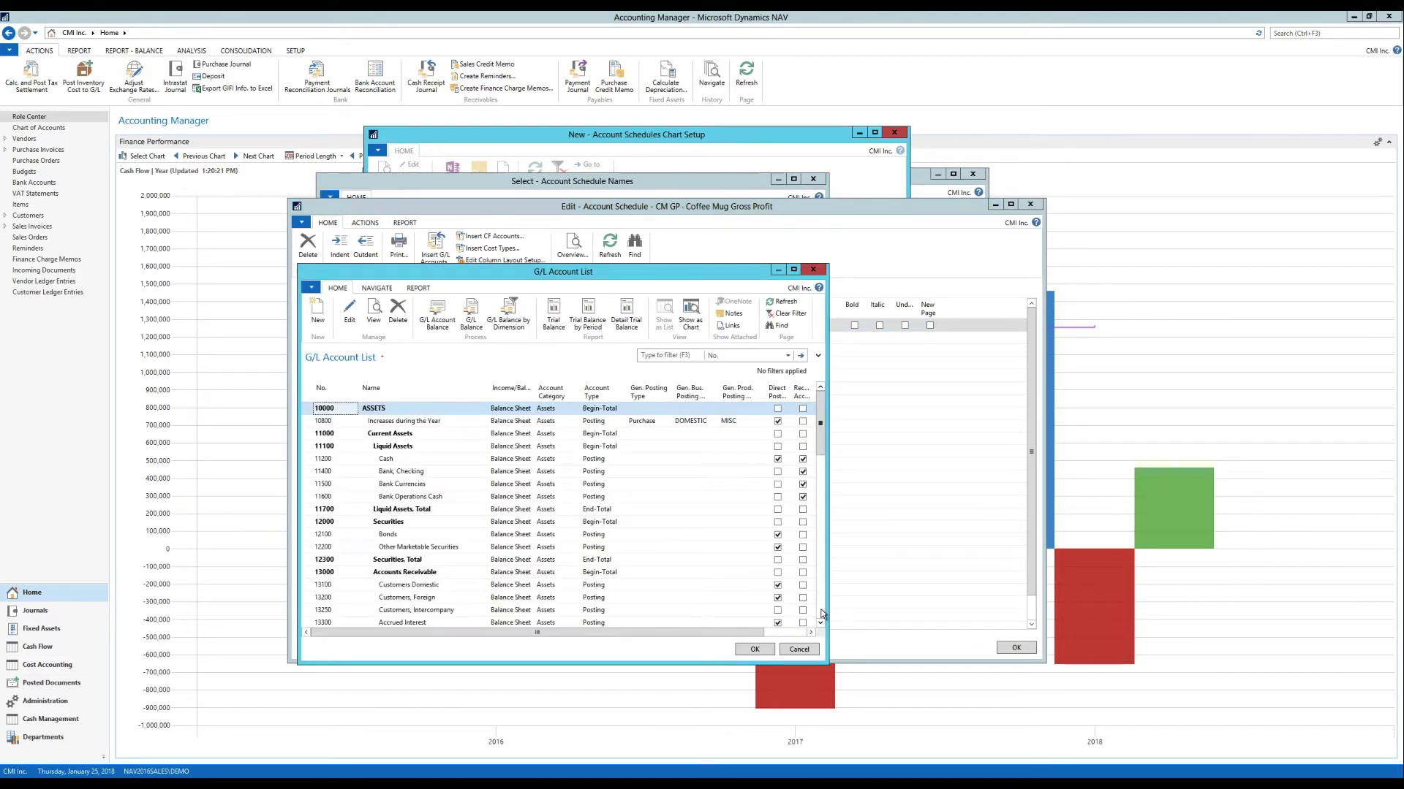
pyautogui.scroll(-20, 822, 610)
pyautogui.scroll(-15, 821, 611)
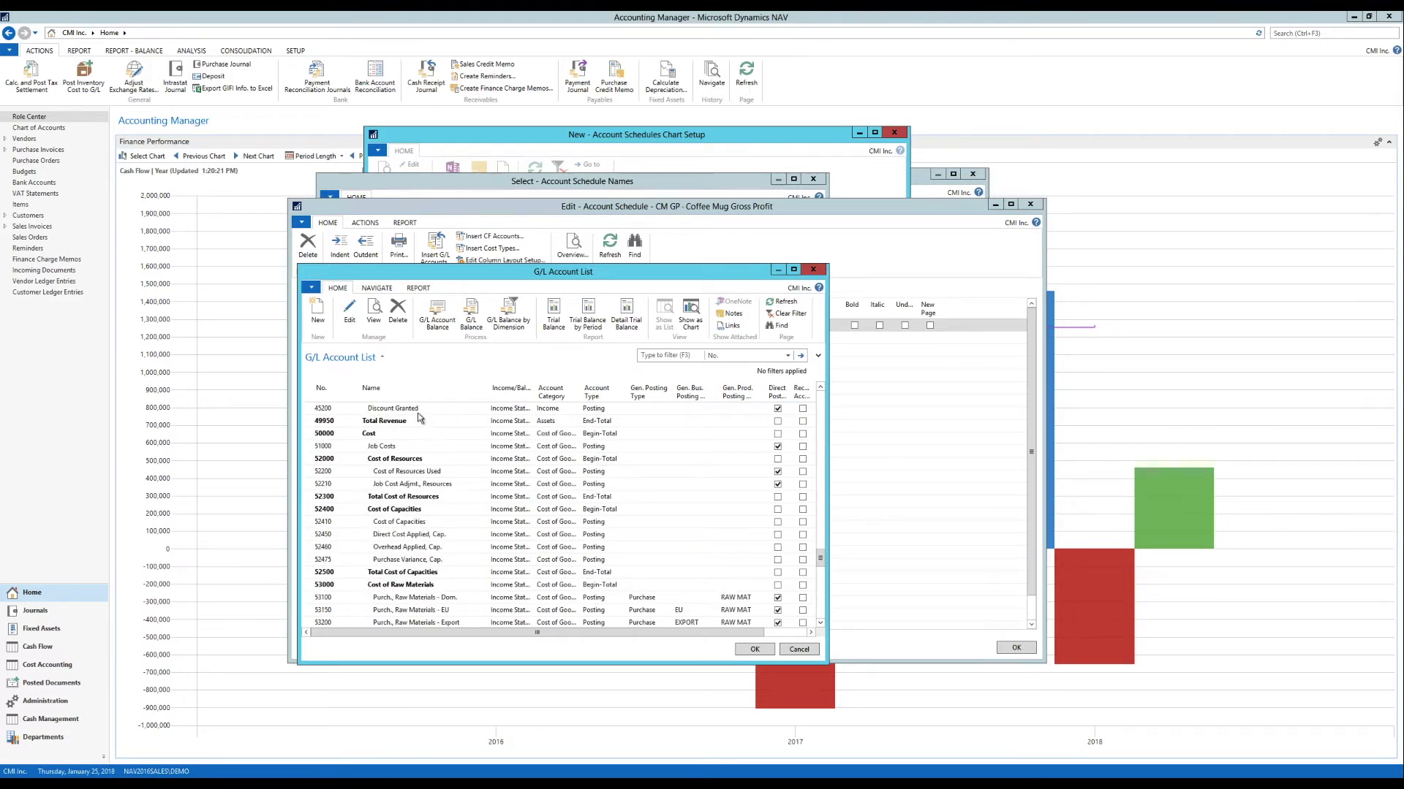
pyautogui.click(324, 421)
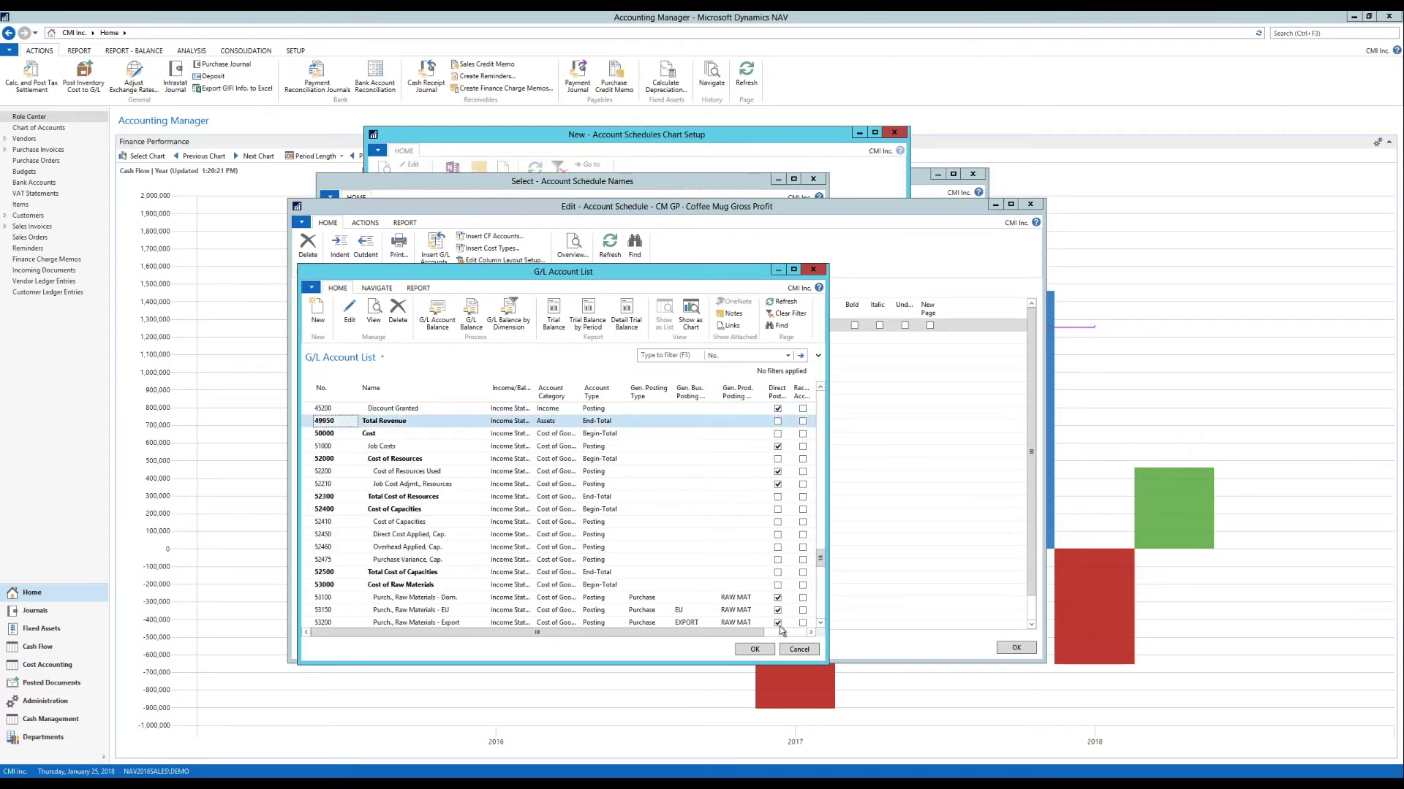
pyautogui.click(754, 649)
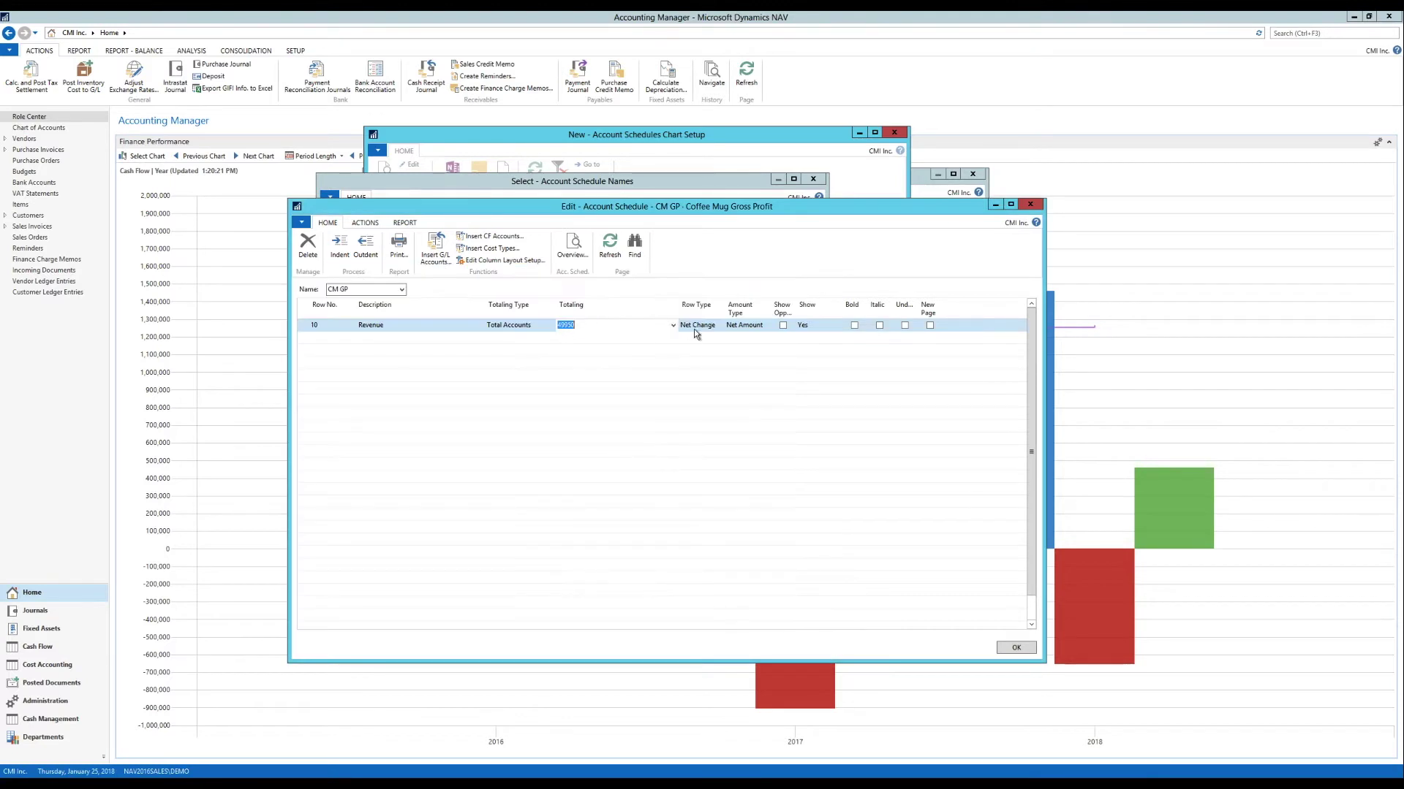
# - Add row 20 'COGS' with the Total Accounts totaling type
pyautogui.click(326, 340)
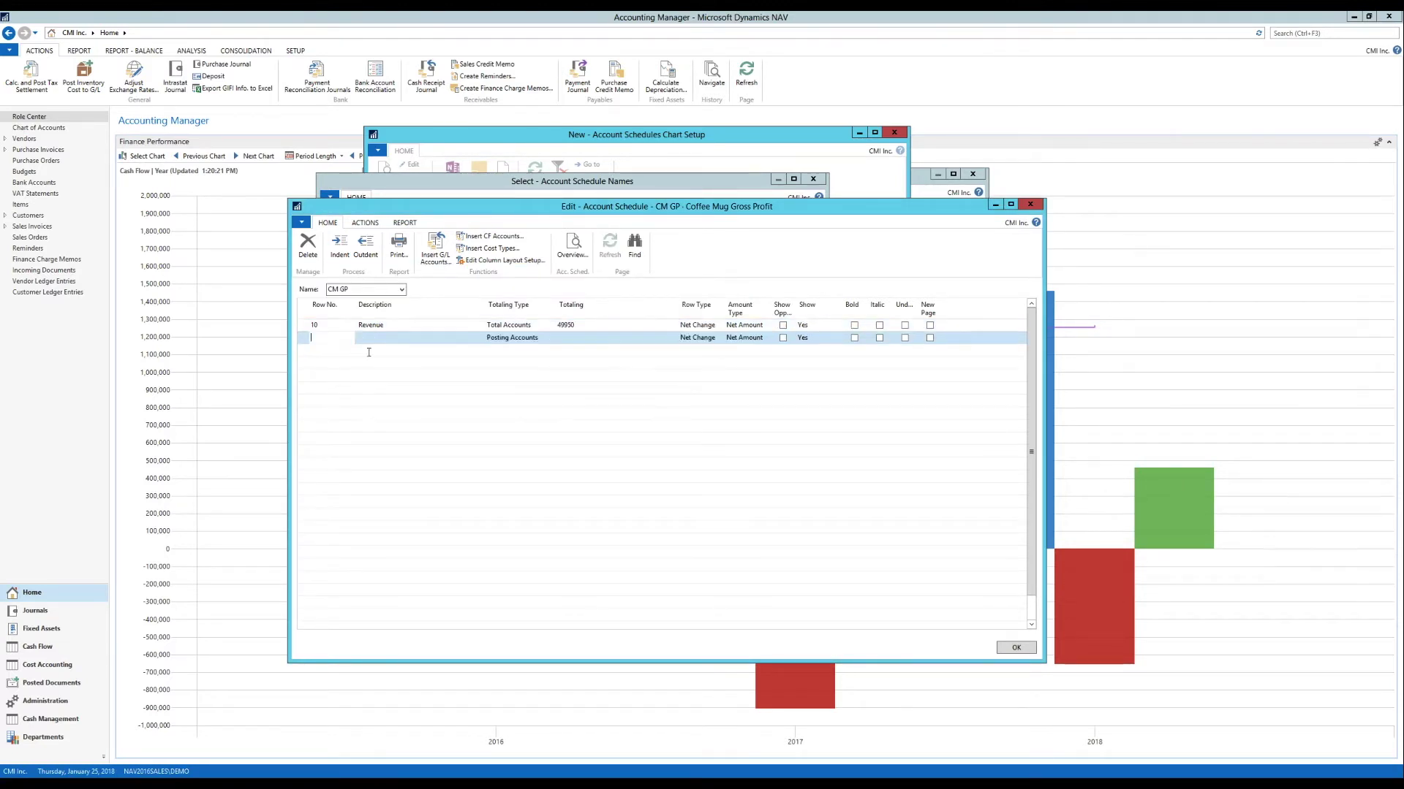
pyautogui.write('20')
pyautogui.press('Tab')
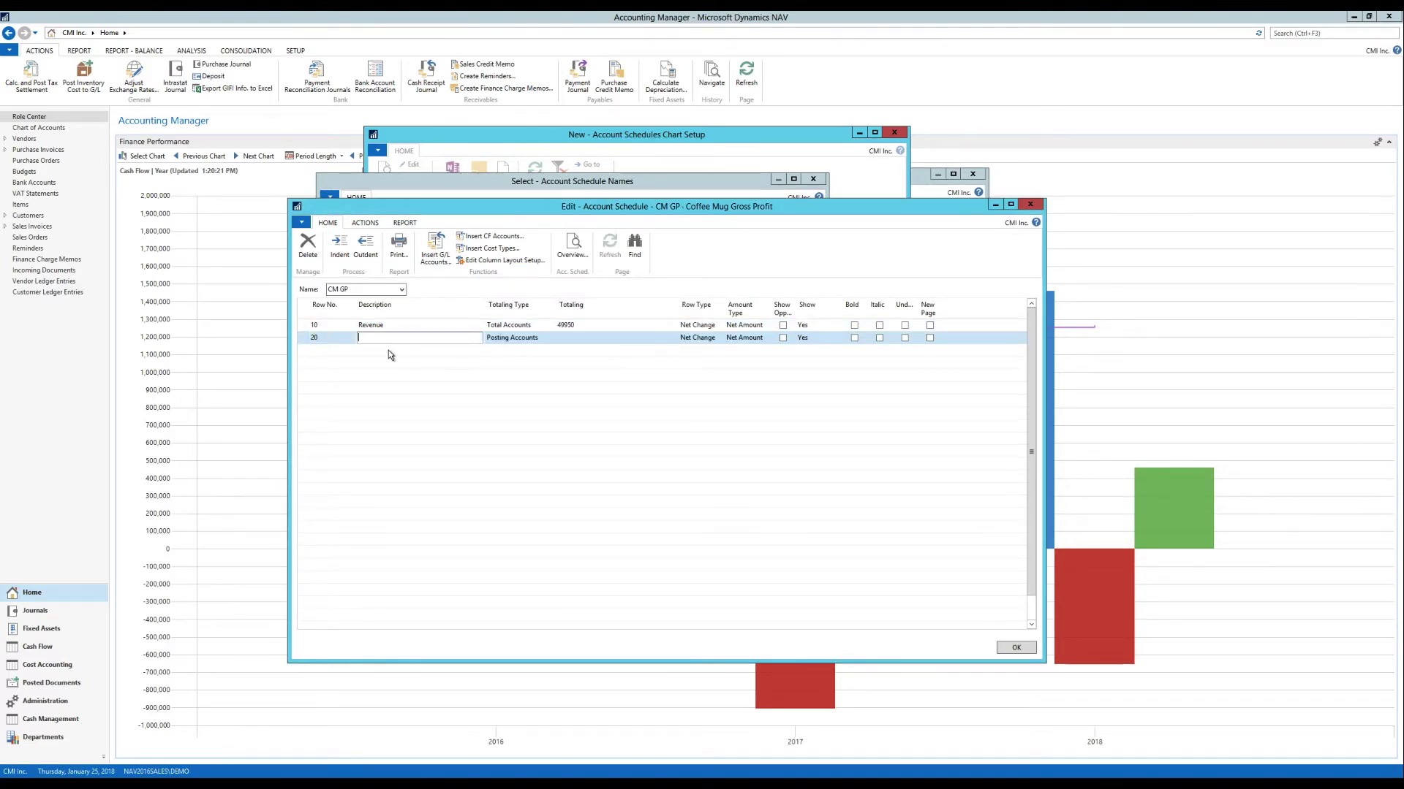
pyautogui.write('COGS')
pyautogui.press('Tab')
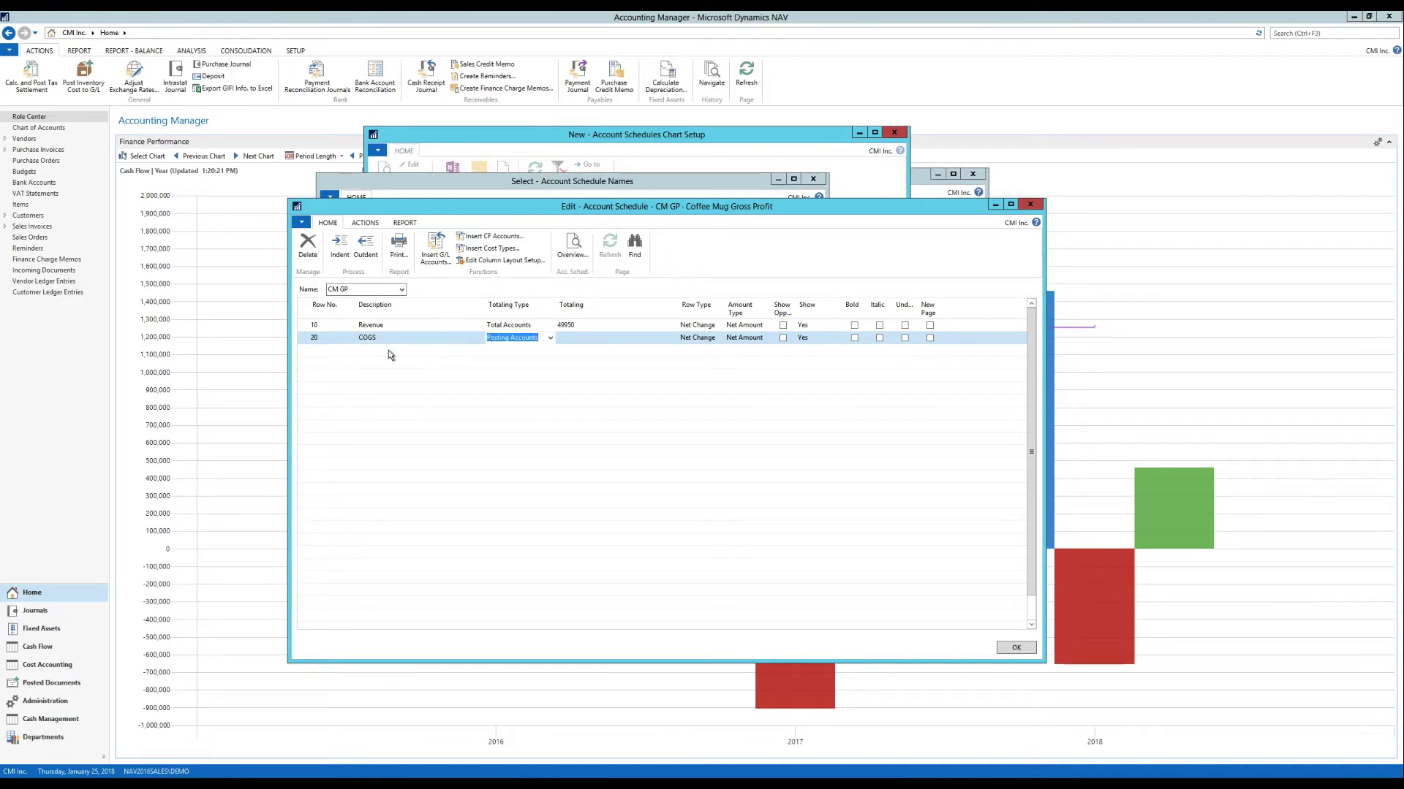
pyautogui.write('tal')
pyautogui.press('Tab')
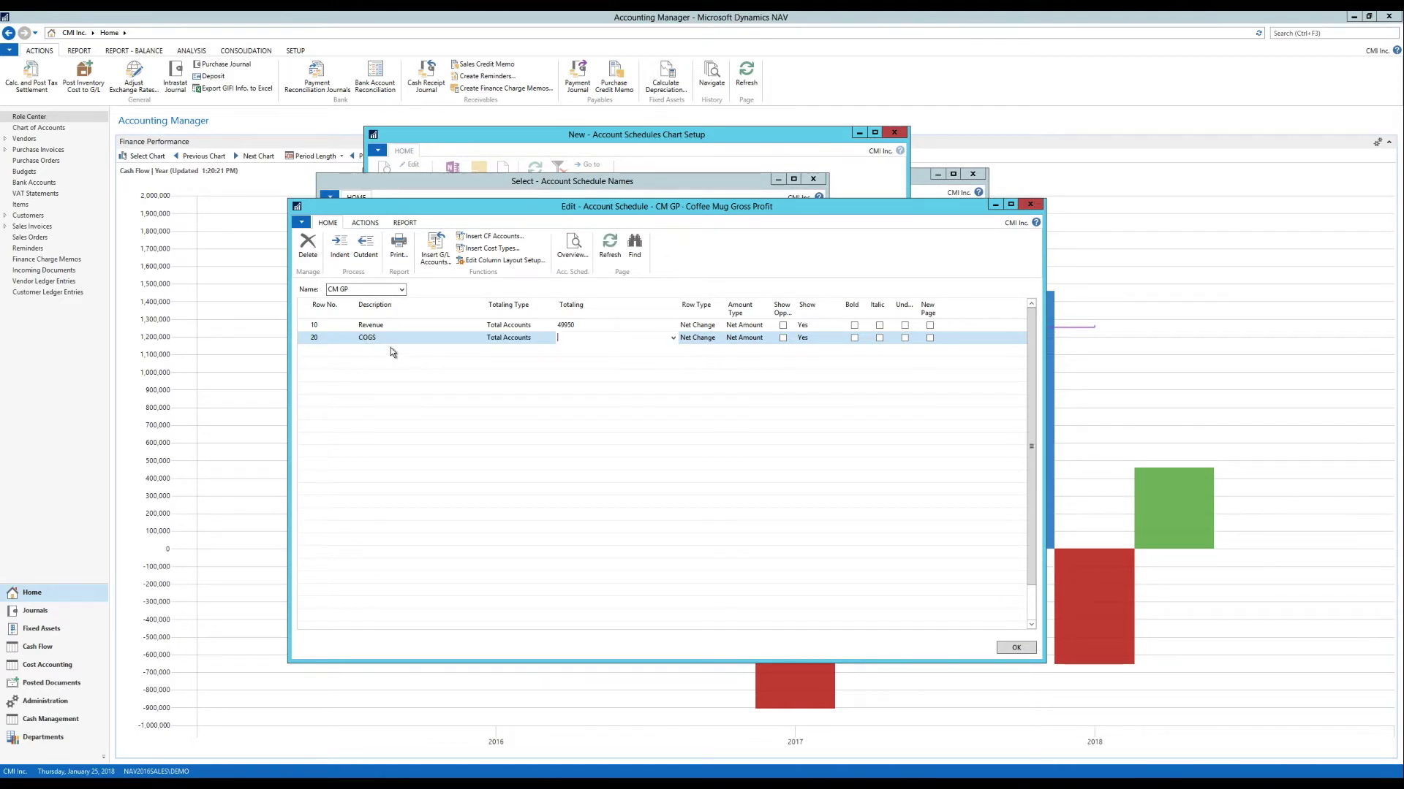
# - Set the COGS row to total account 59950 Total Cost and start a new row
pyautogui.click(673, 338)
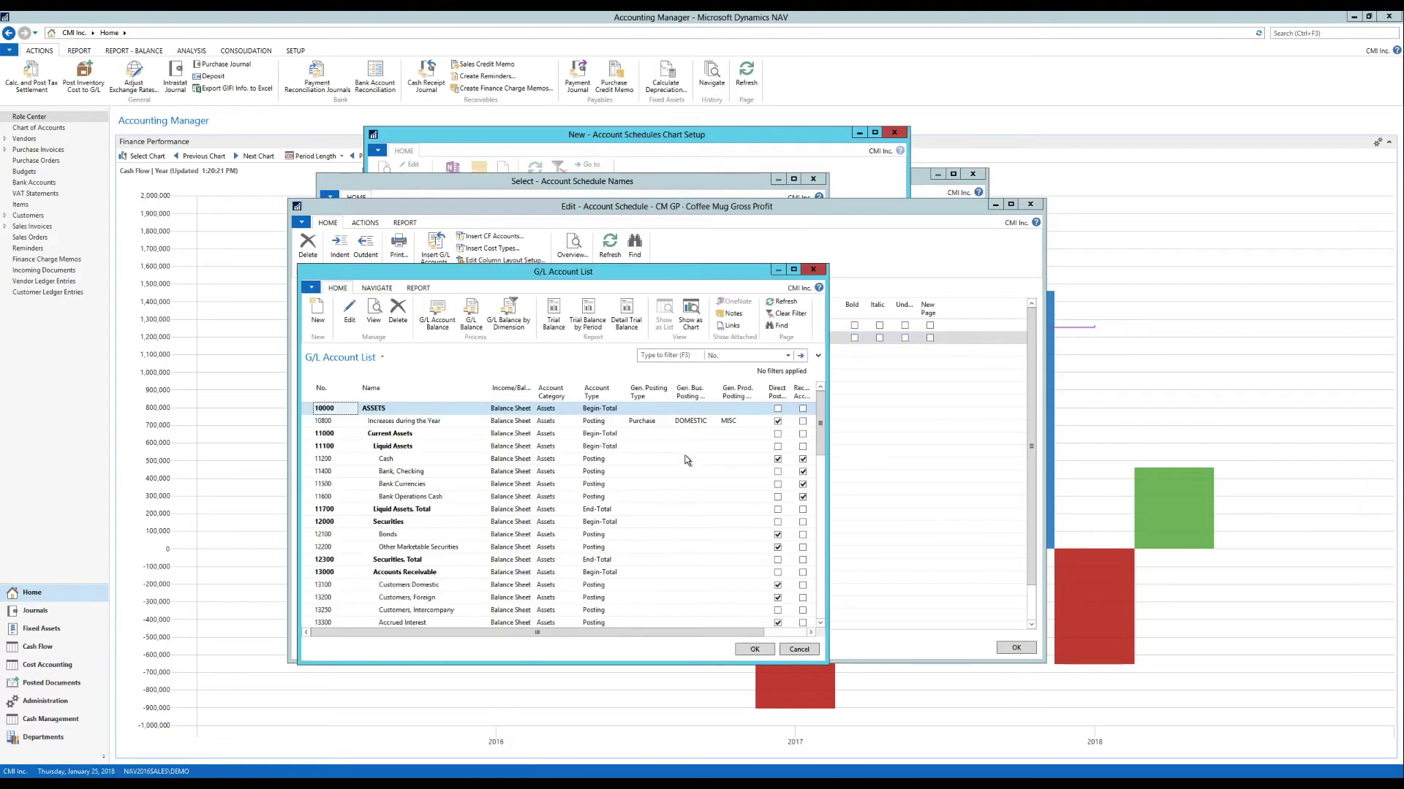
pyautogui.scroll(-20, 818, 614)
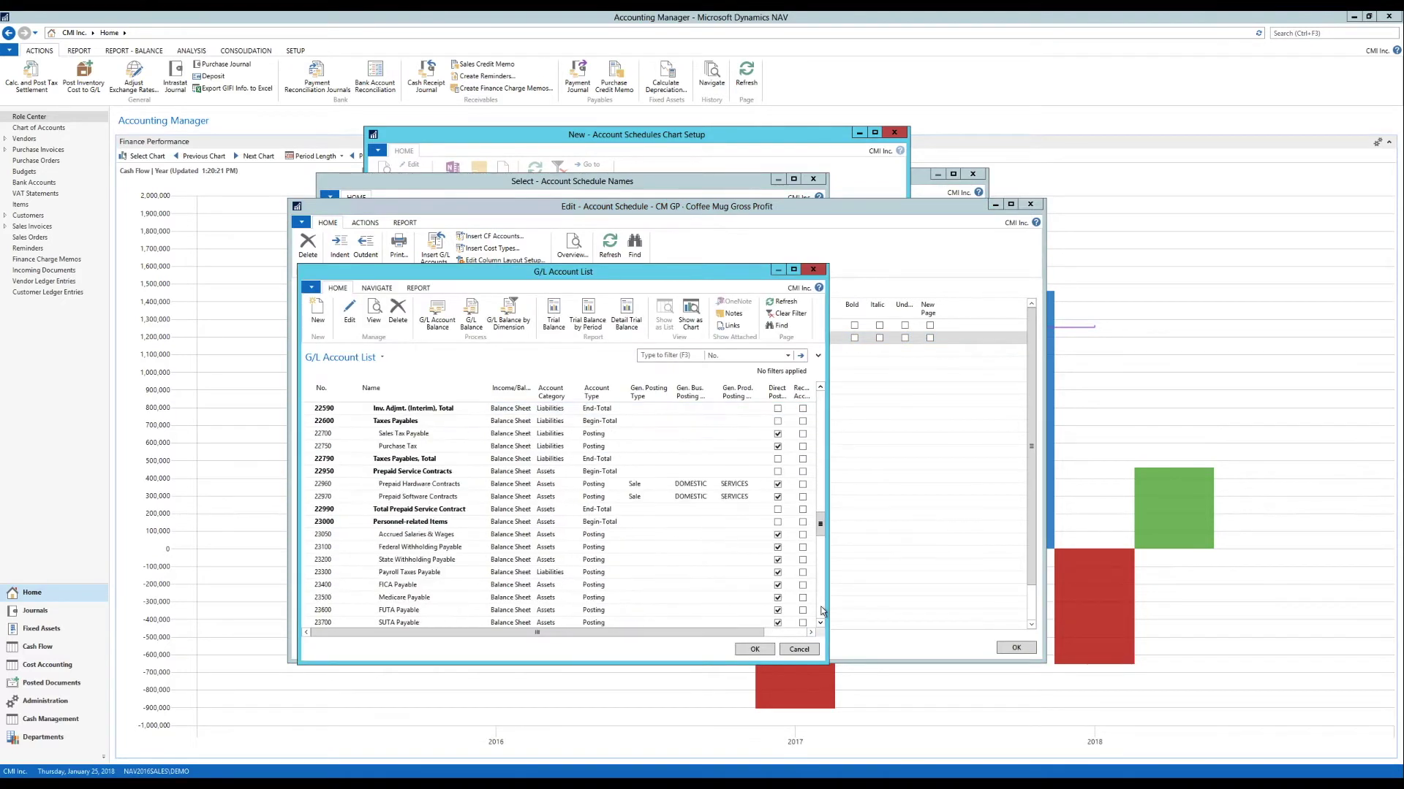
pyautogui.scroll(-6, 822, 611)
pyautogui.scroll(-10, 822, 611)
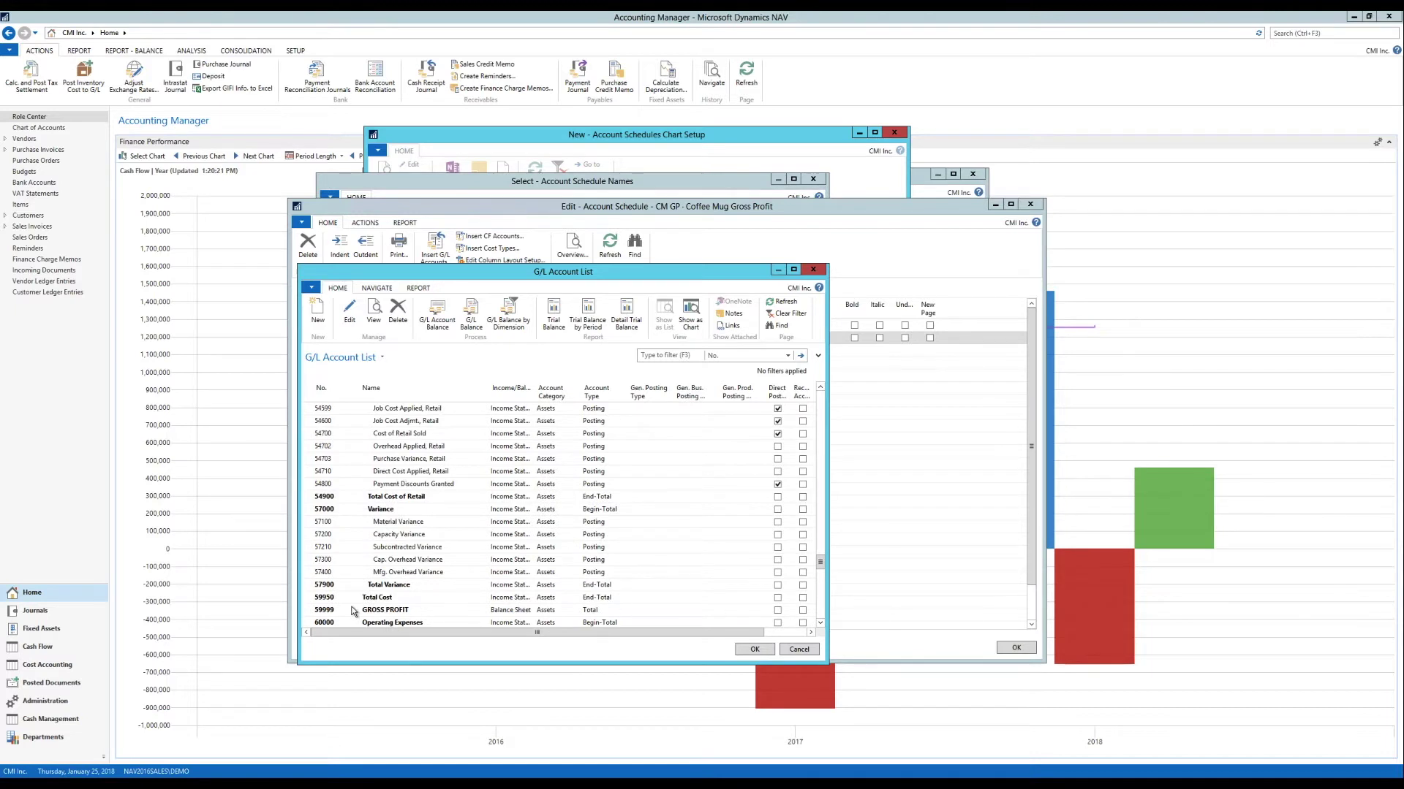
pyautogui.click(327, 601)
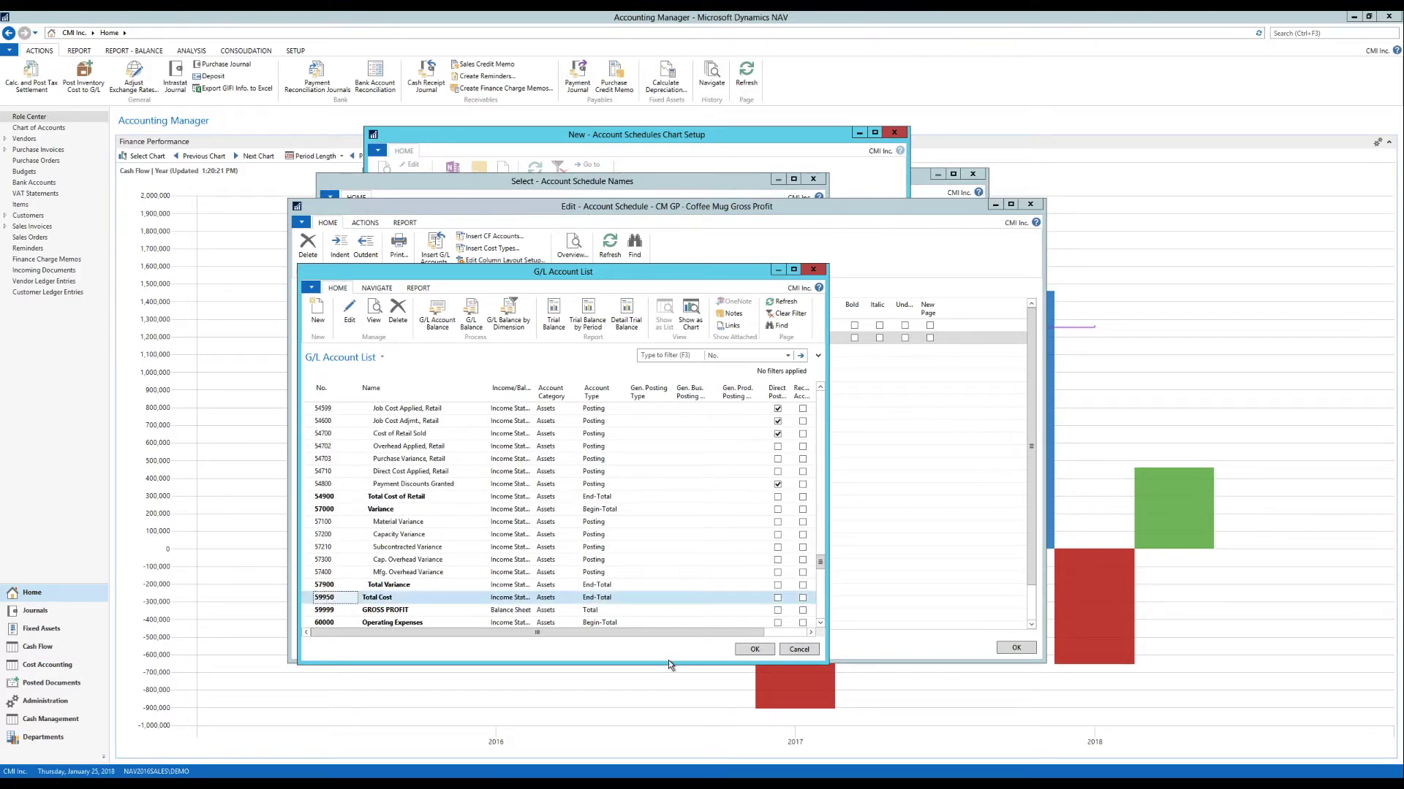
pyautogui.click(755, 650)
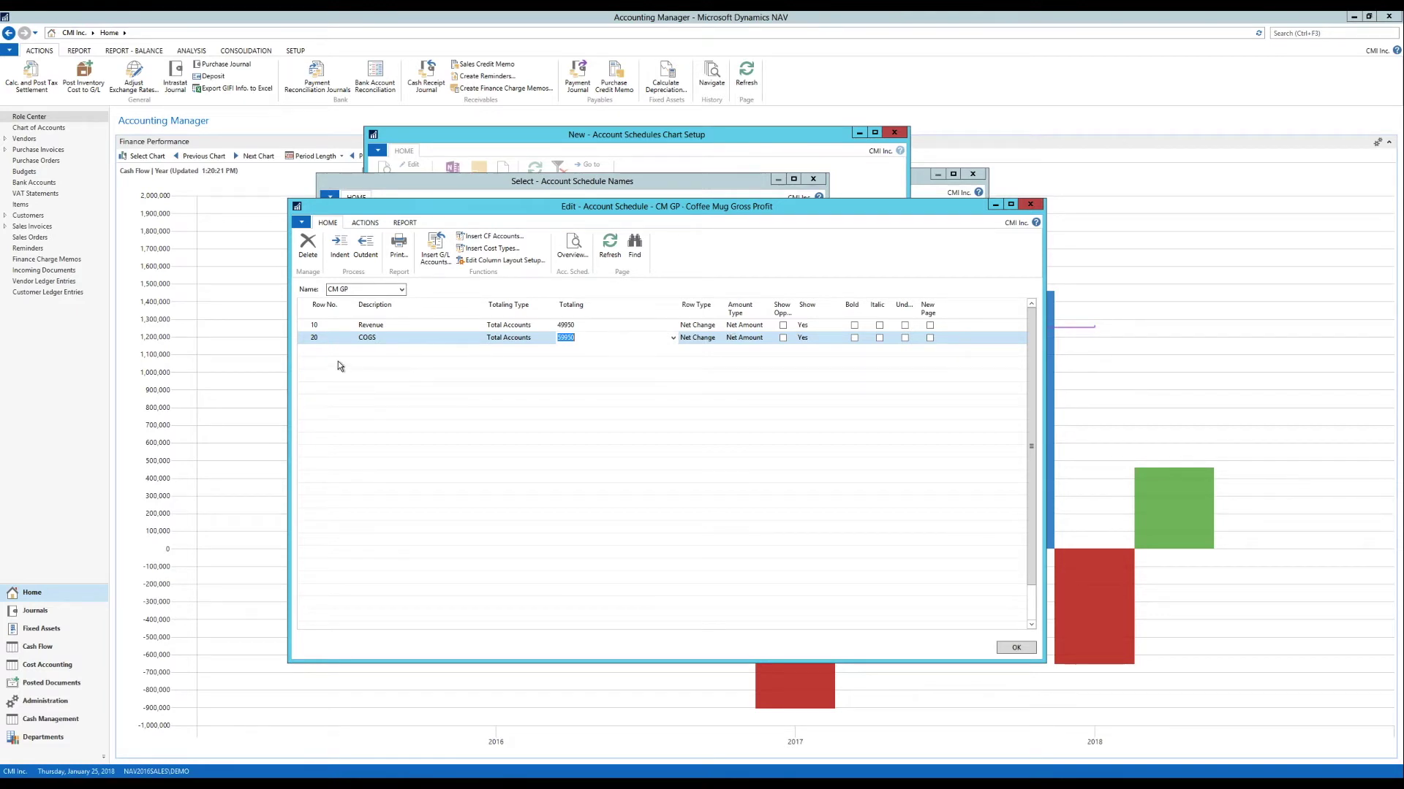
pyautogui.click(309, 351)
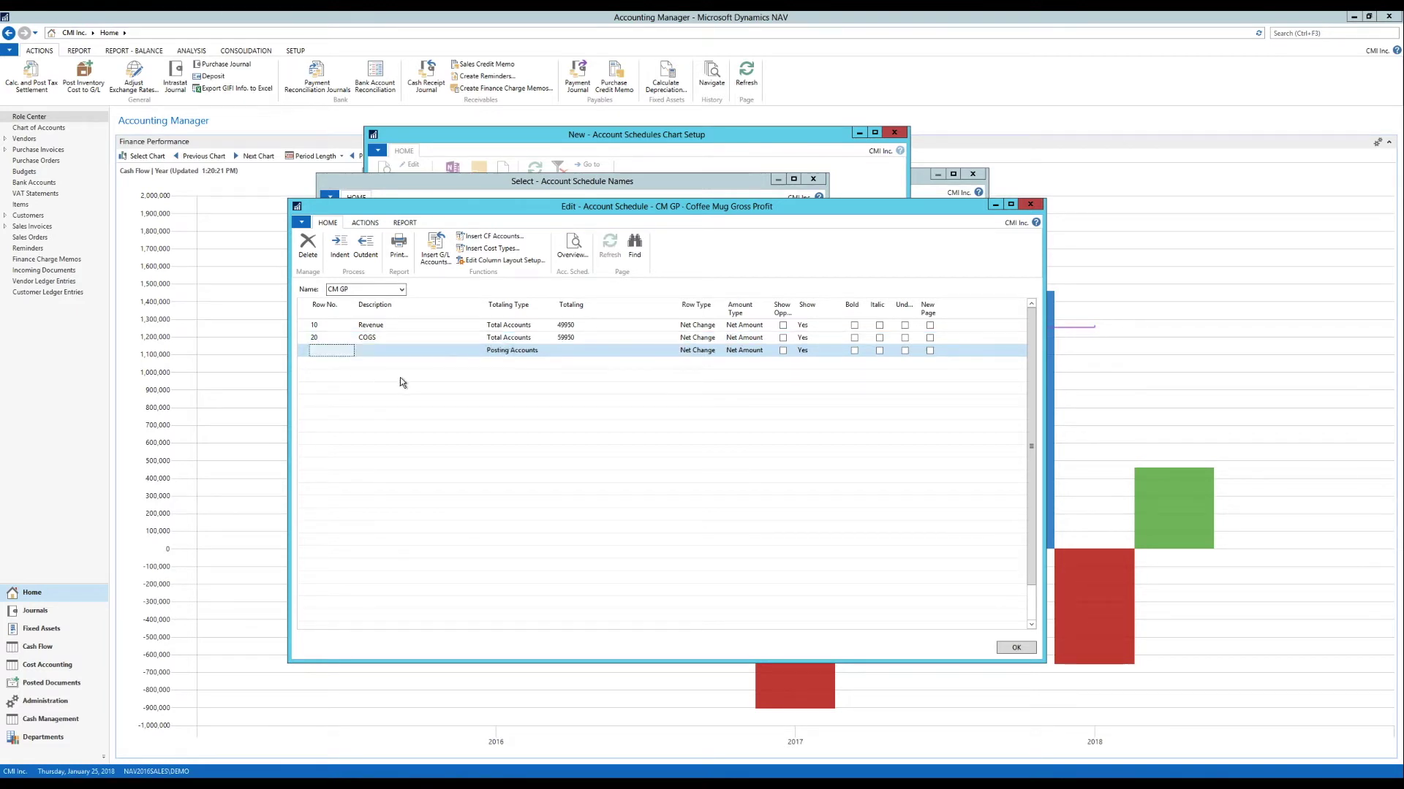
# - Add row 30 'Gross Profit' with formula 10+20, and show Revenue with opposite sign
pyautogui.click(326, 354)
pyautogui.write('30')
pyautogui.press('Tab')
pyautogui.write('Gros')
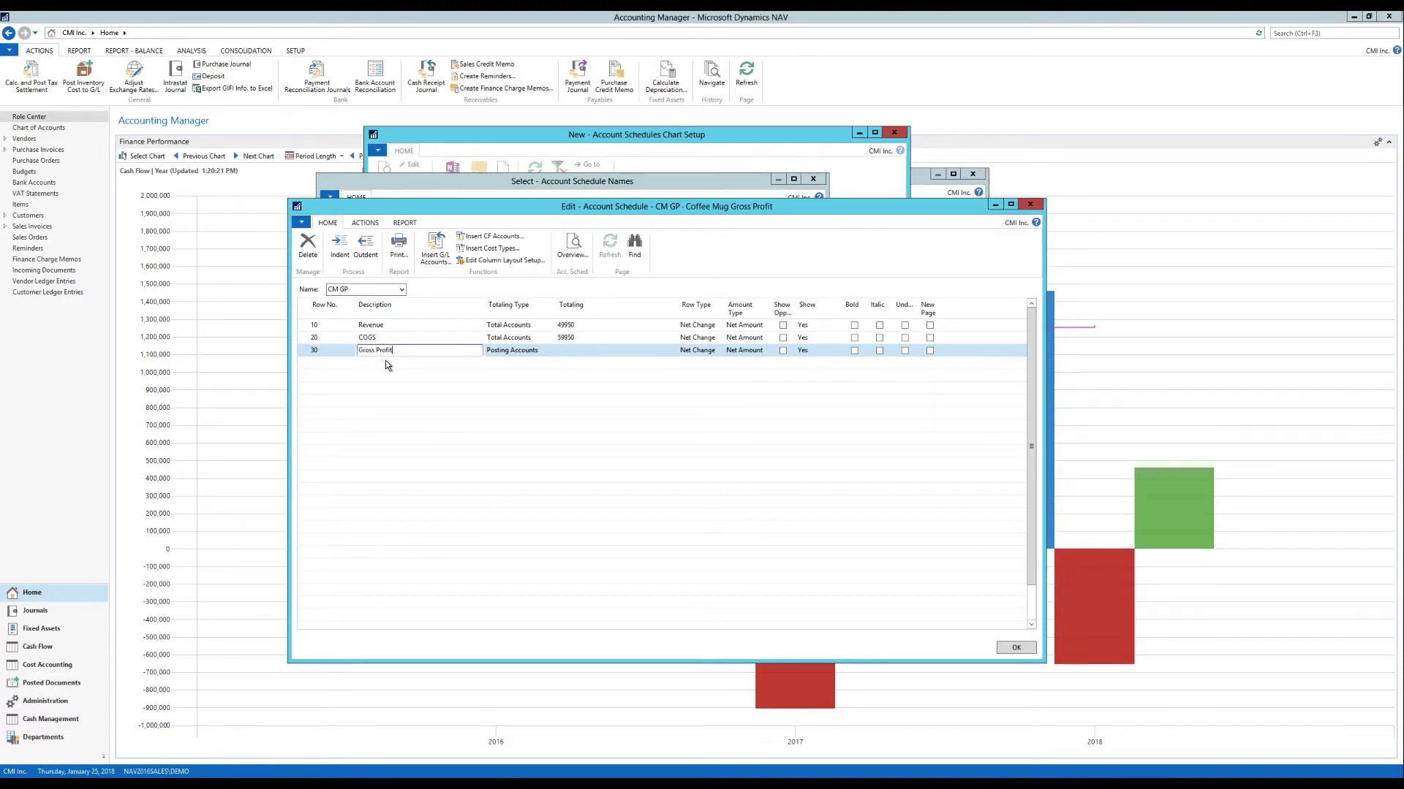
pyautogui.press('Tab')
pyautogui.write('F')
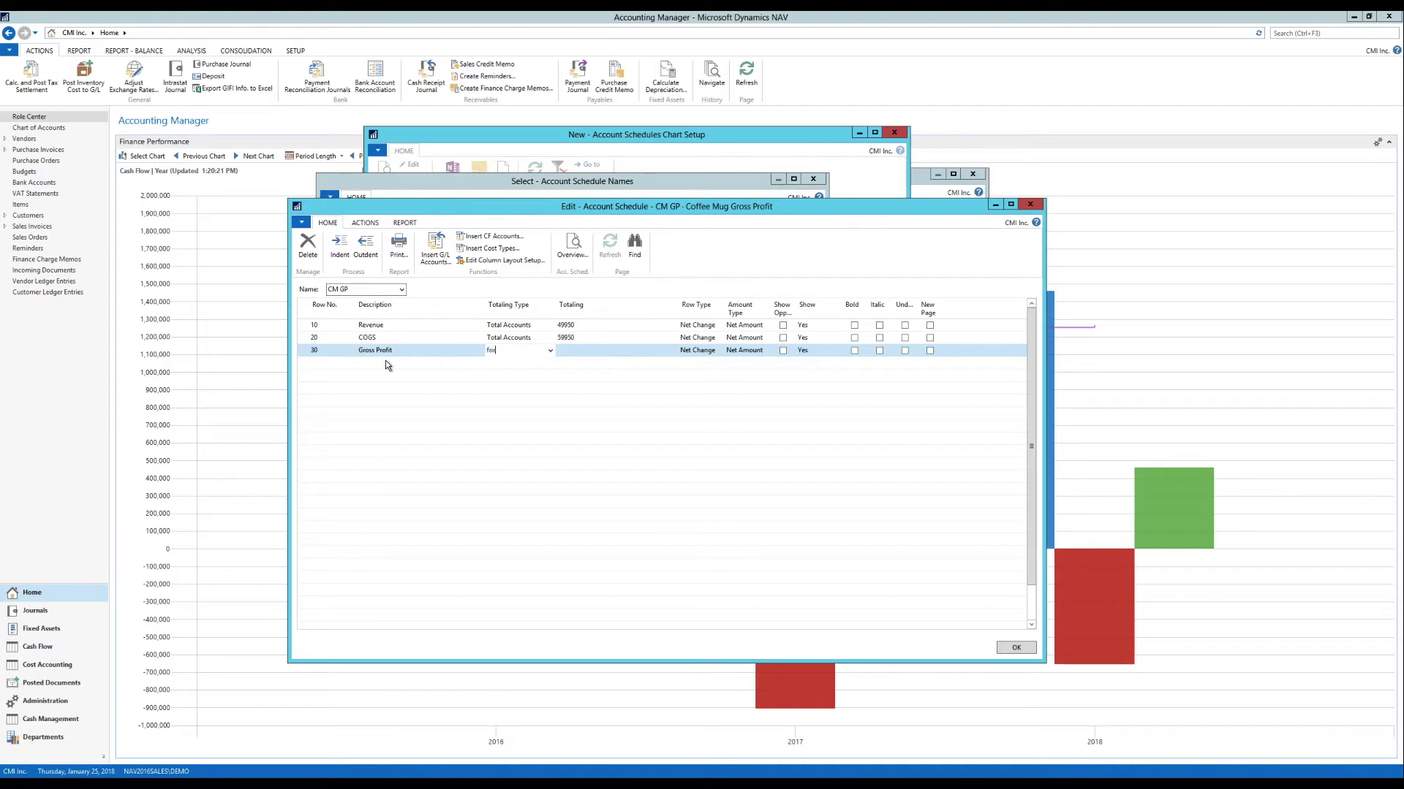
pyautogui.press('Tab')
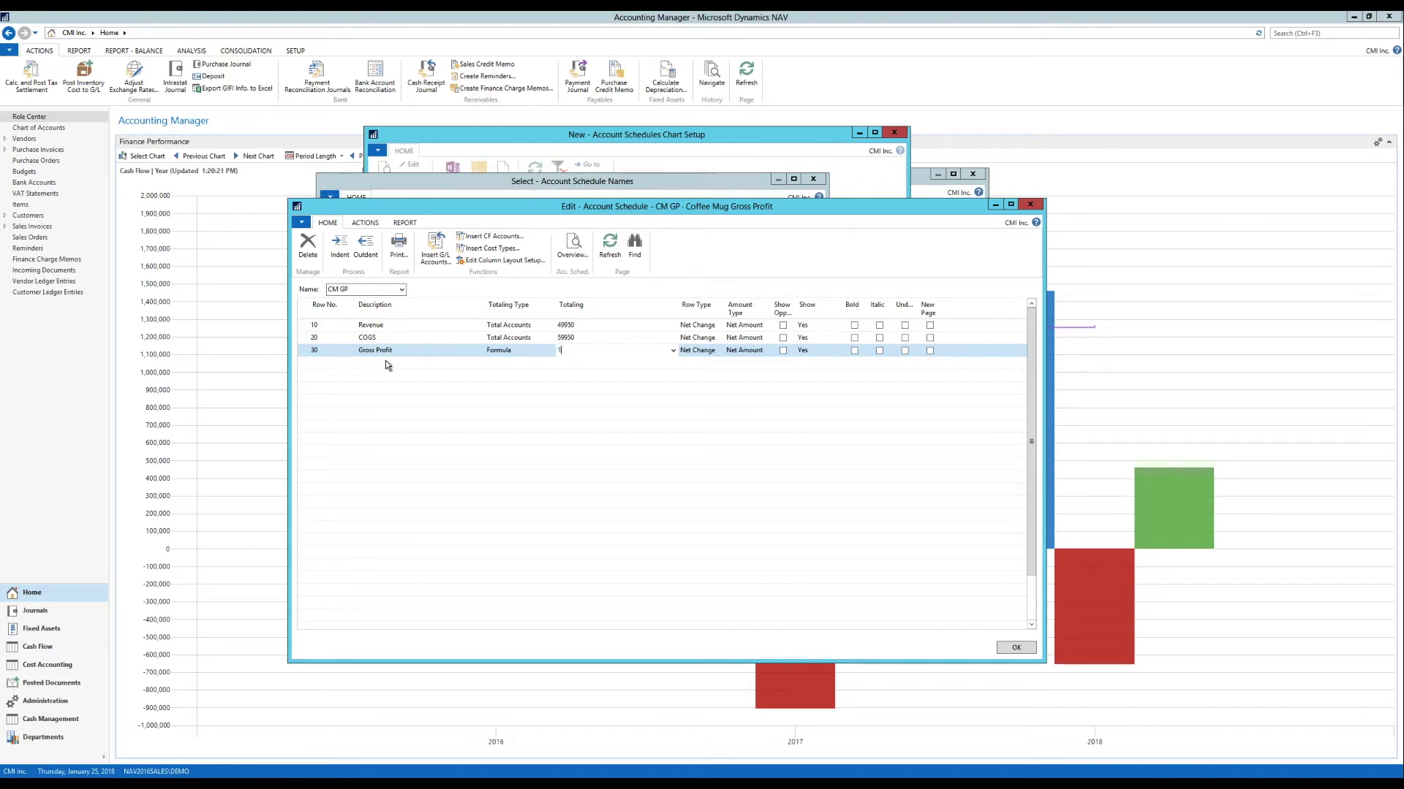
pyautogui.write('10')
pyautogui.write('-')
pyautogui.write('20')
pyautogui.press('Tab')
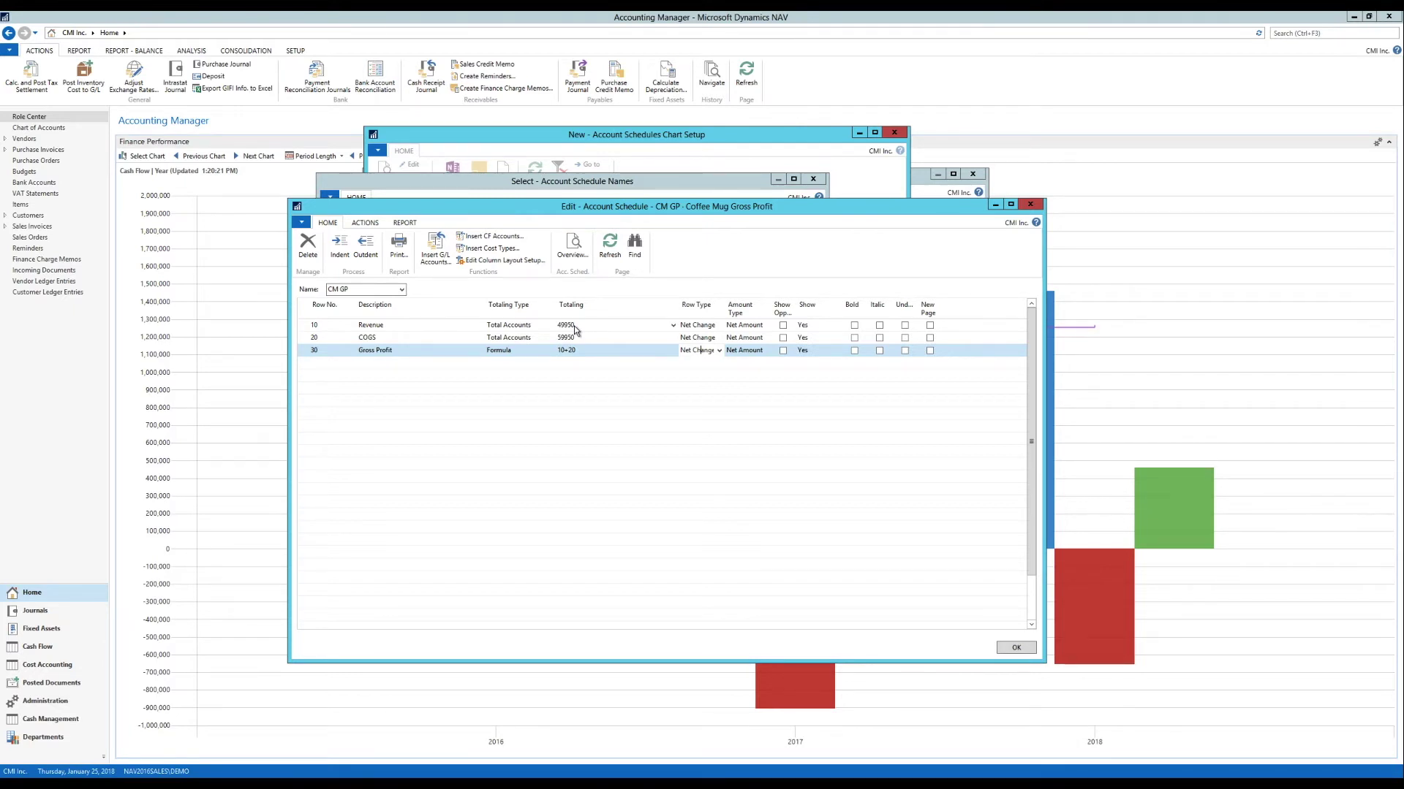
pyautogui.click(783, 324)
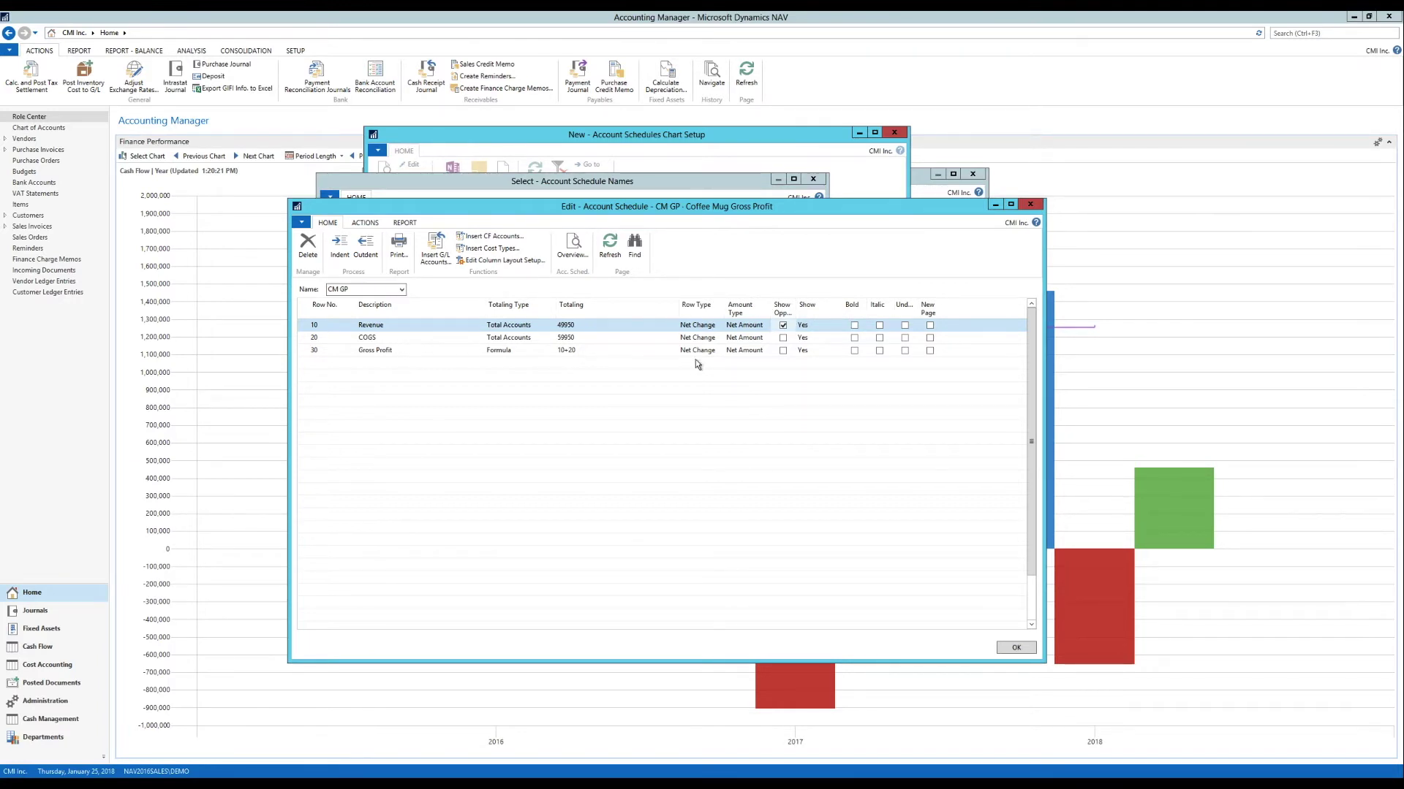
# - Turn on Show Opposite Sign for COGS and Gross Profit, then save and close the schedule
pyautogui.click(784, 339)
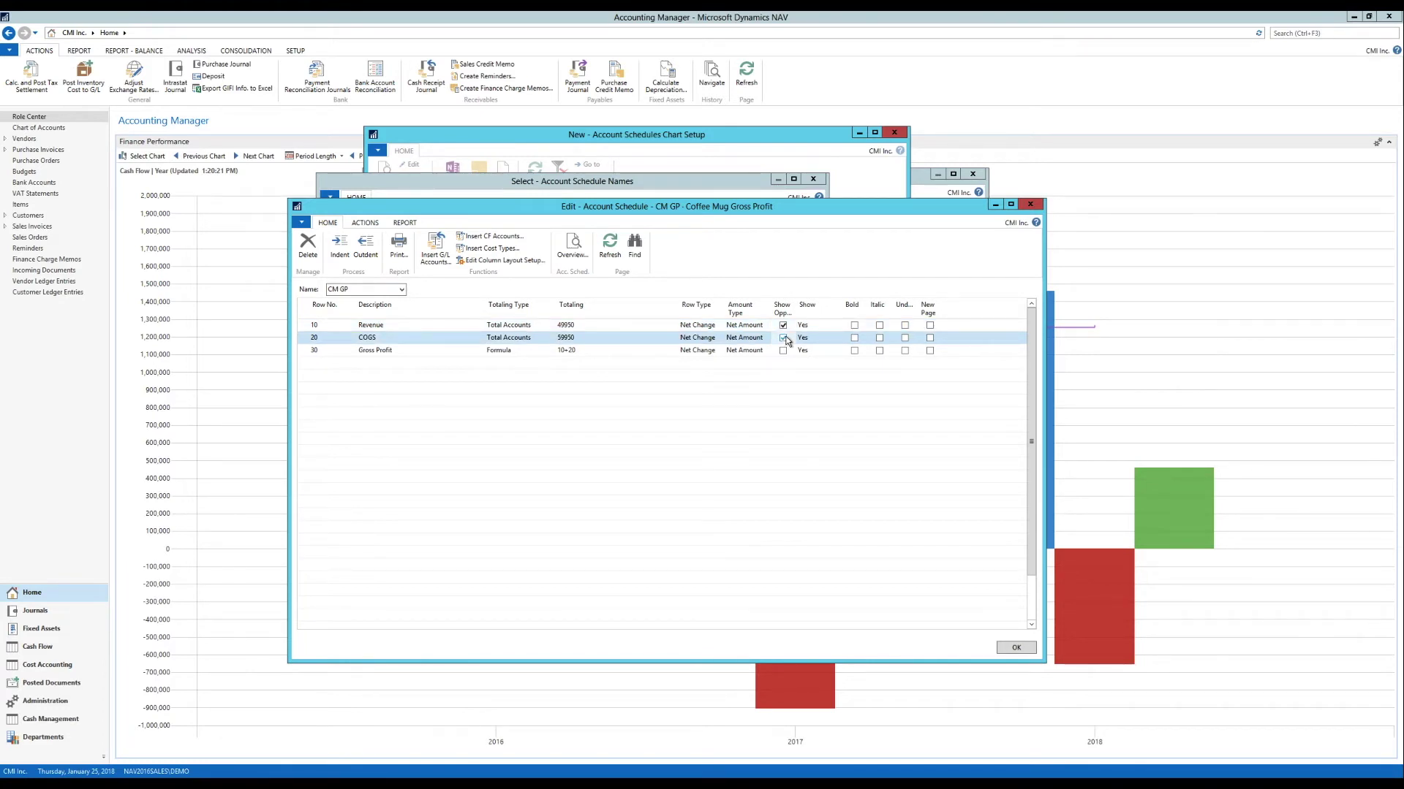
pyautogui.click(604, 340)
pyautogui.click(783, 352)
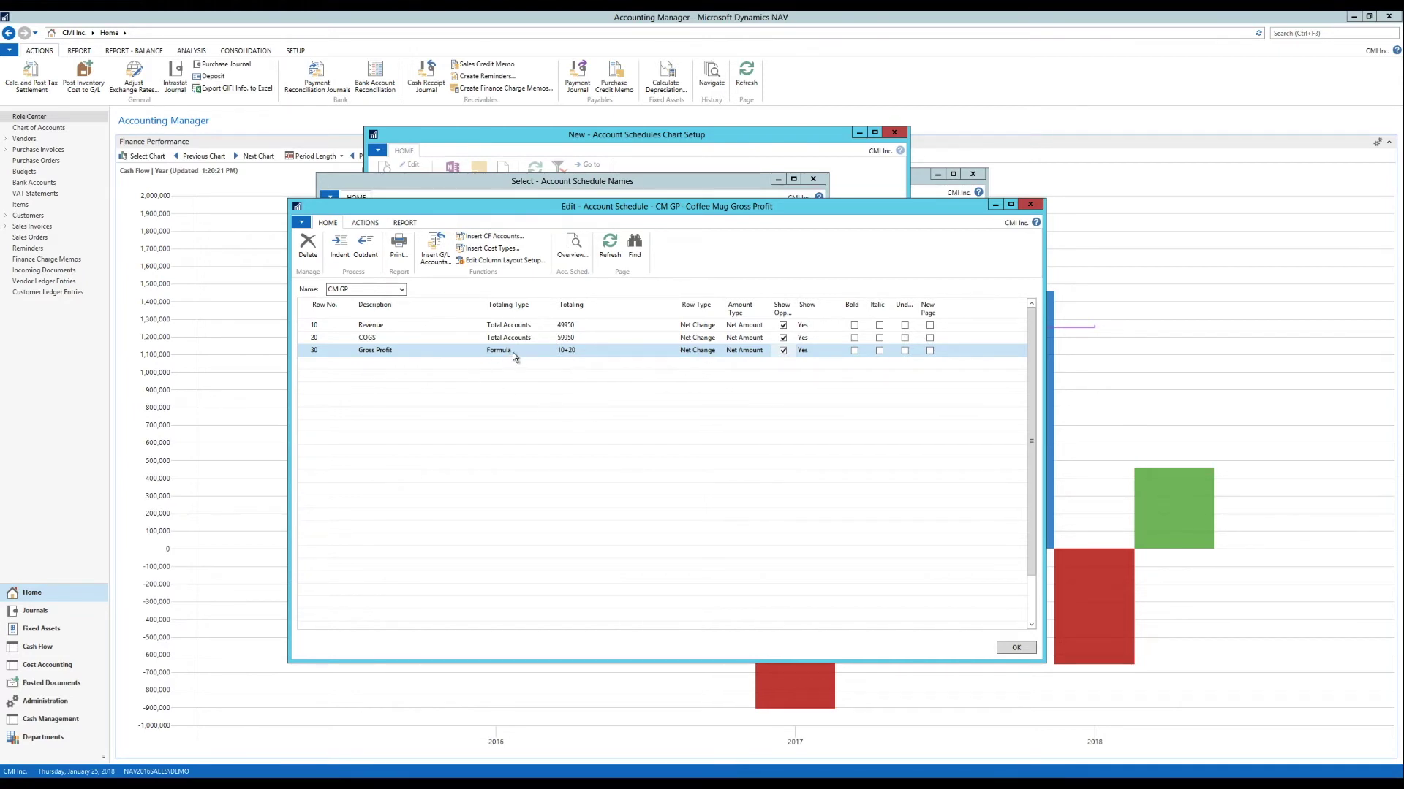
pyautogui.click(1015, 648)
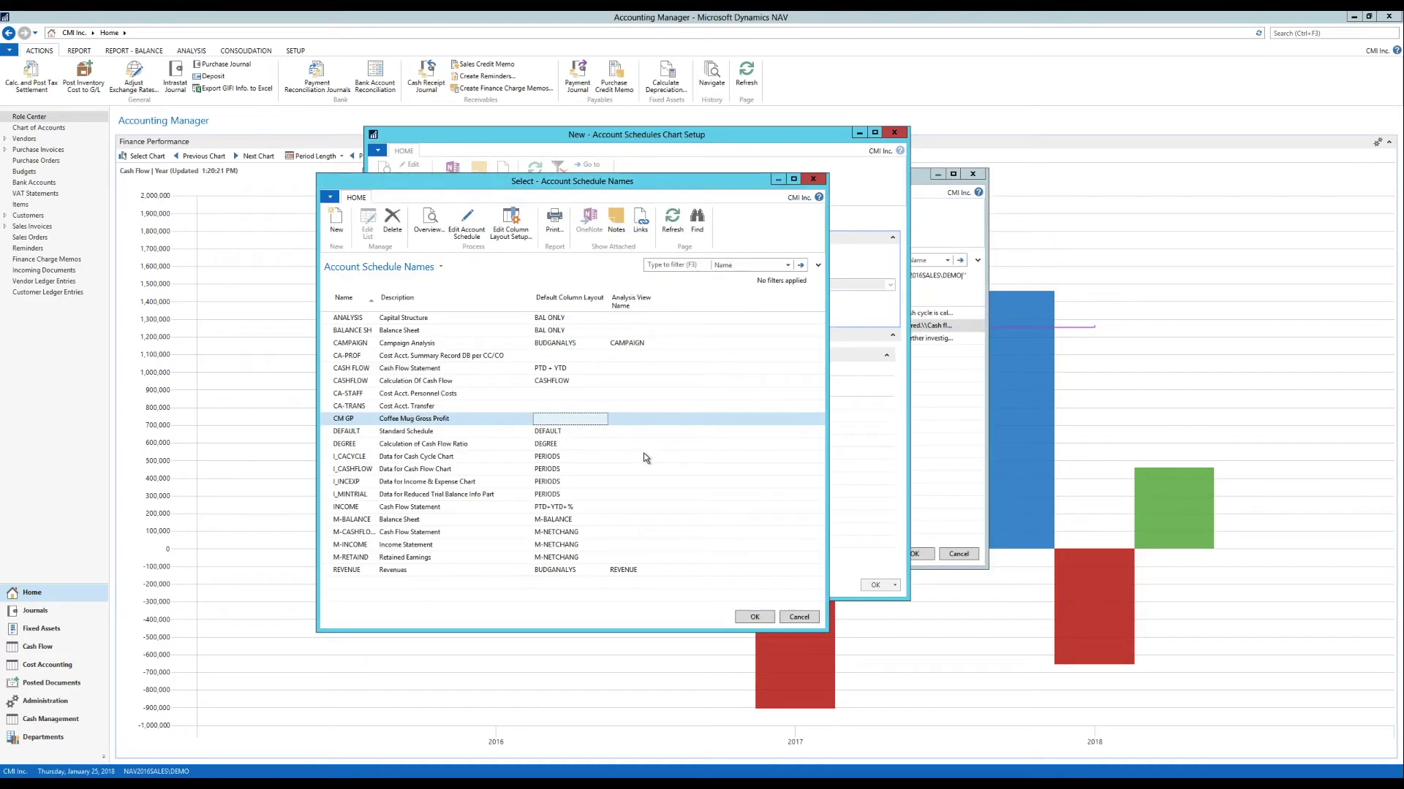
# - Assign the CM GP schedule to the chart and create column layout NC, 'Net Change'
pyautogui.click(755, 618)
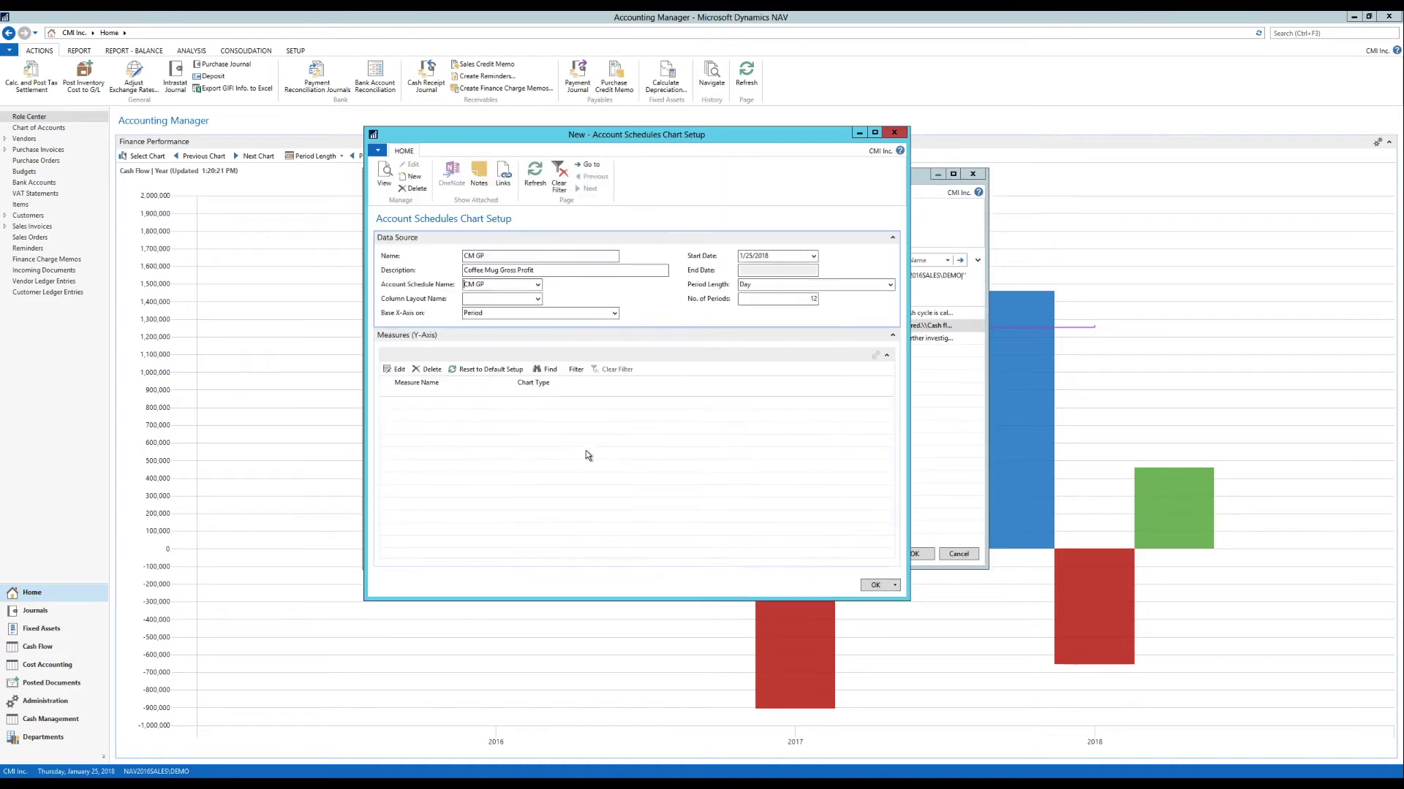
pyautogui.click(481, 299)
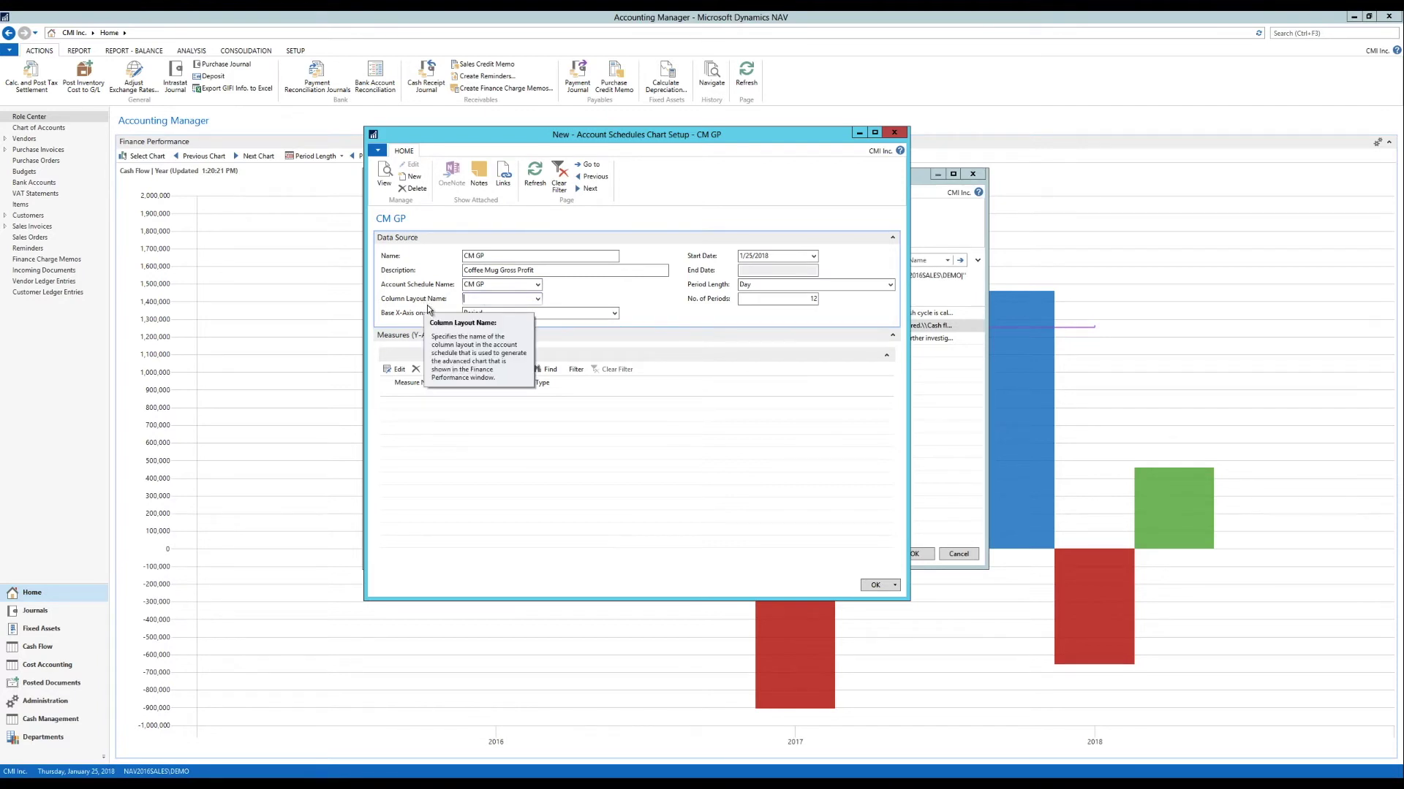
pyautogui.click(536, 300)
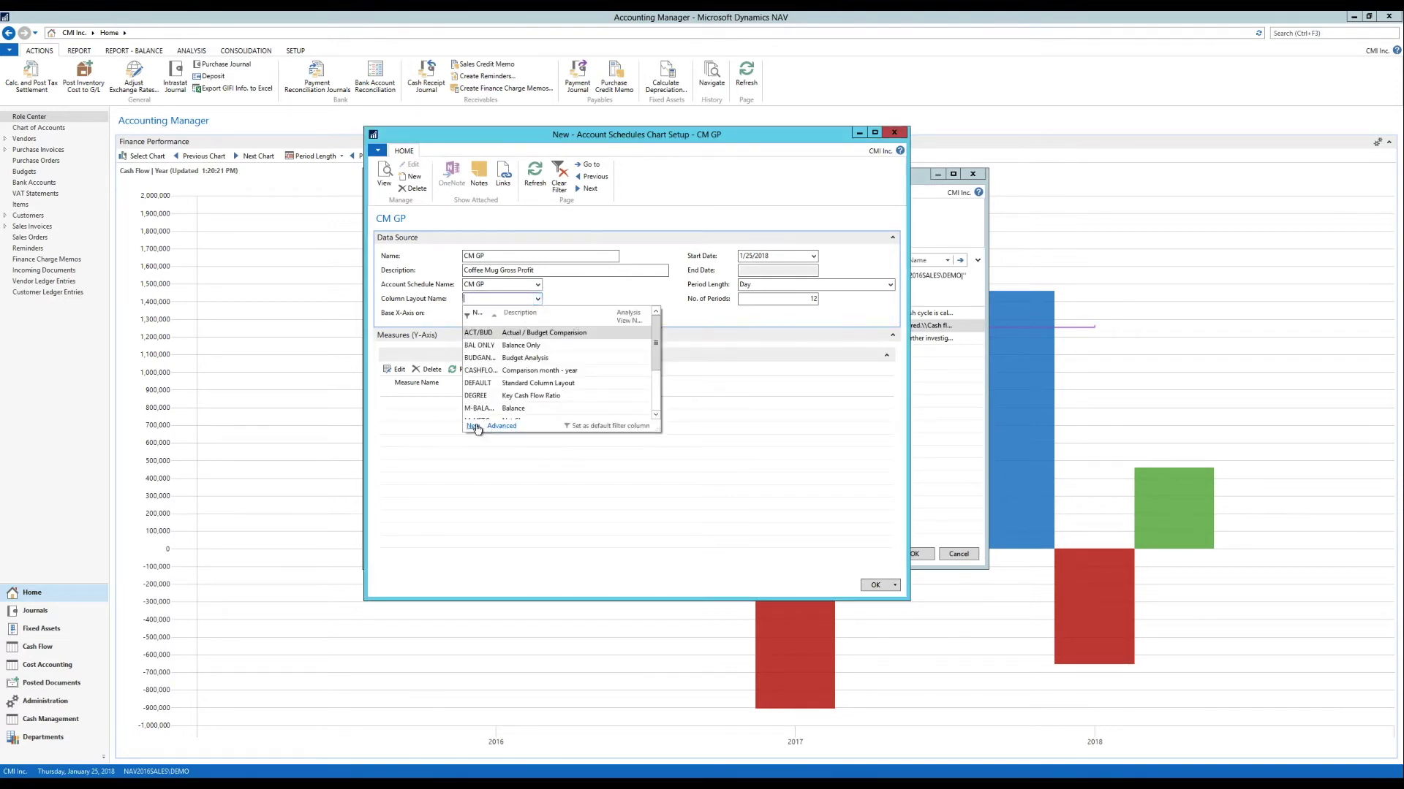
pyautogui.click(473, 426)
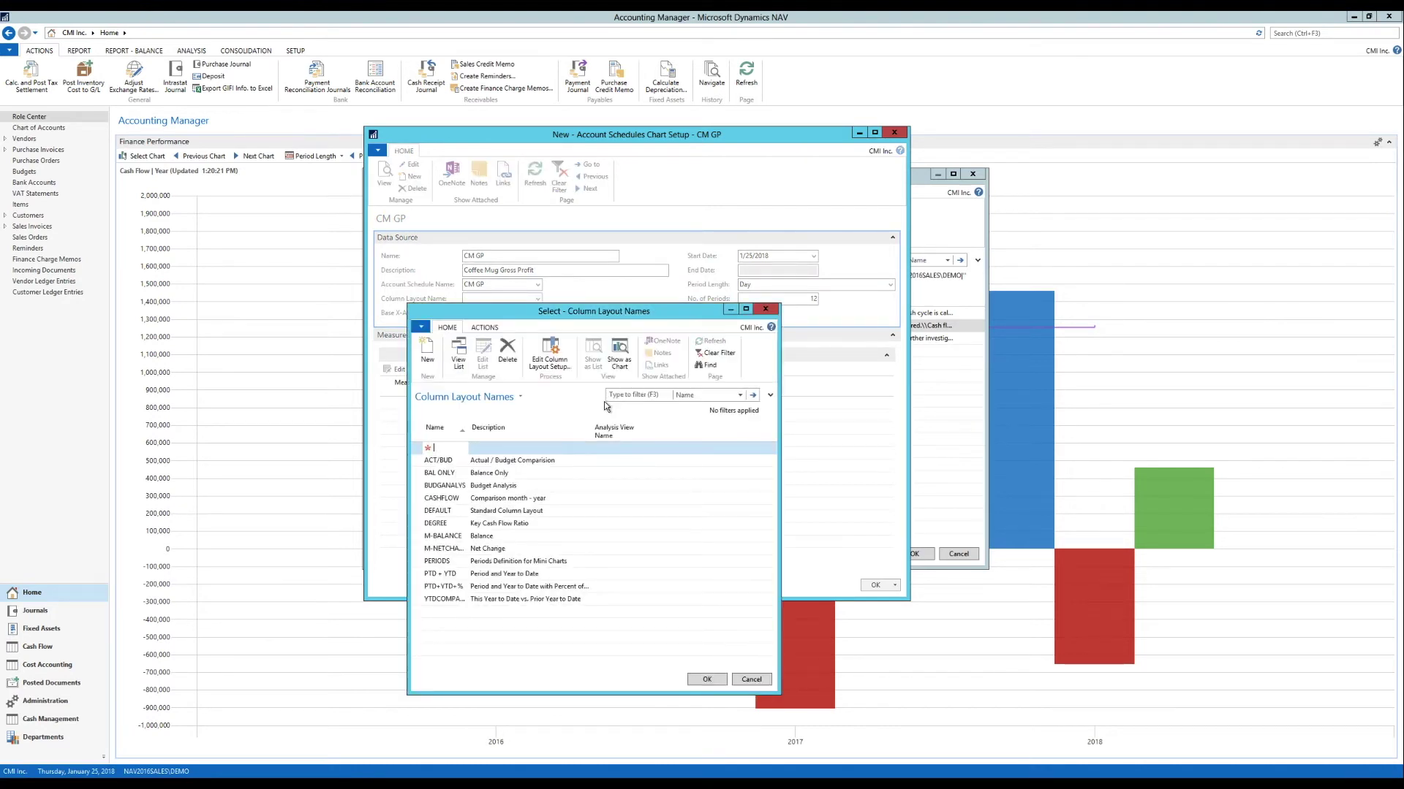
pyautogui.write('NC')
pyautogui.press('Tab')
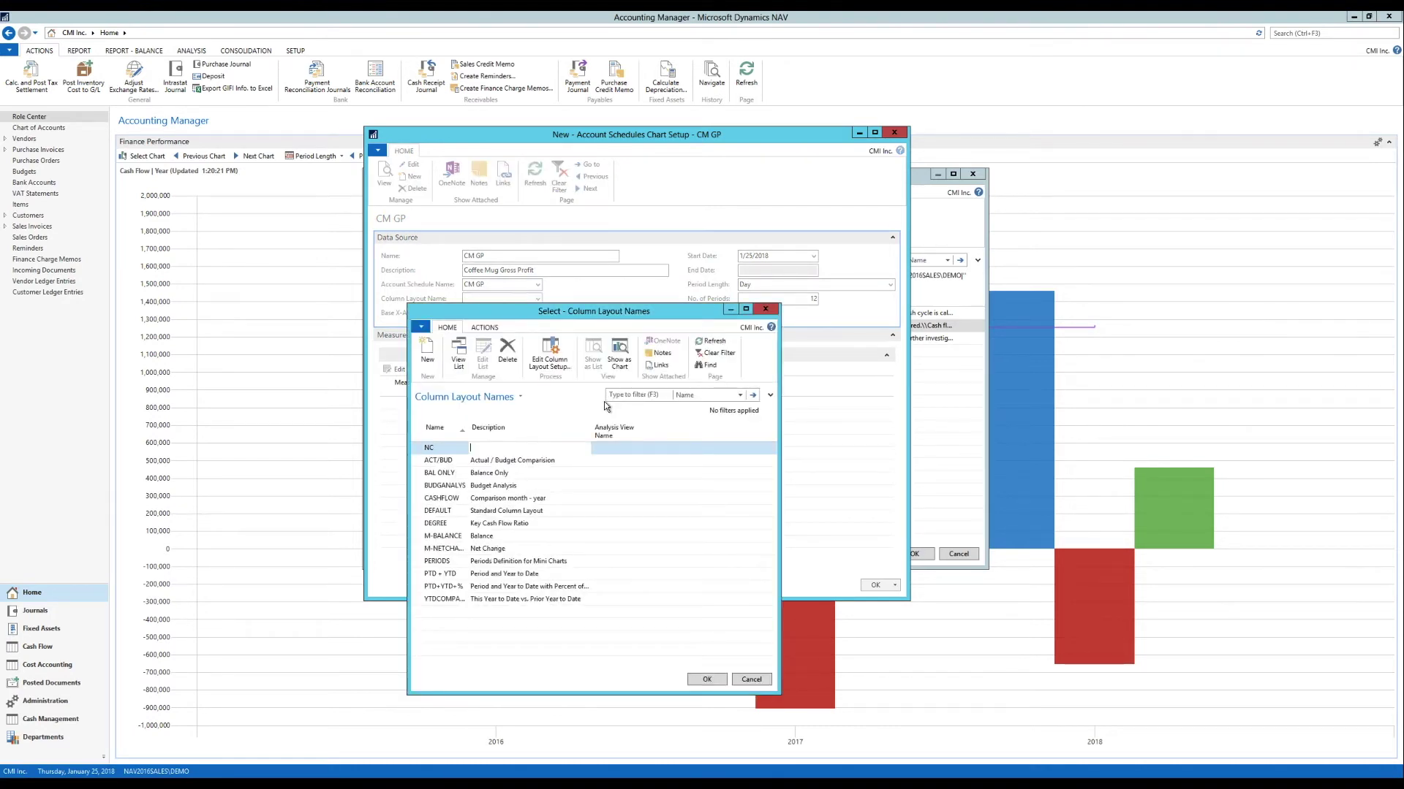
pyautogui.write('Net Change')
pyautogui.press('Tab')
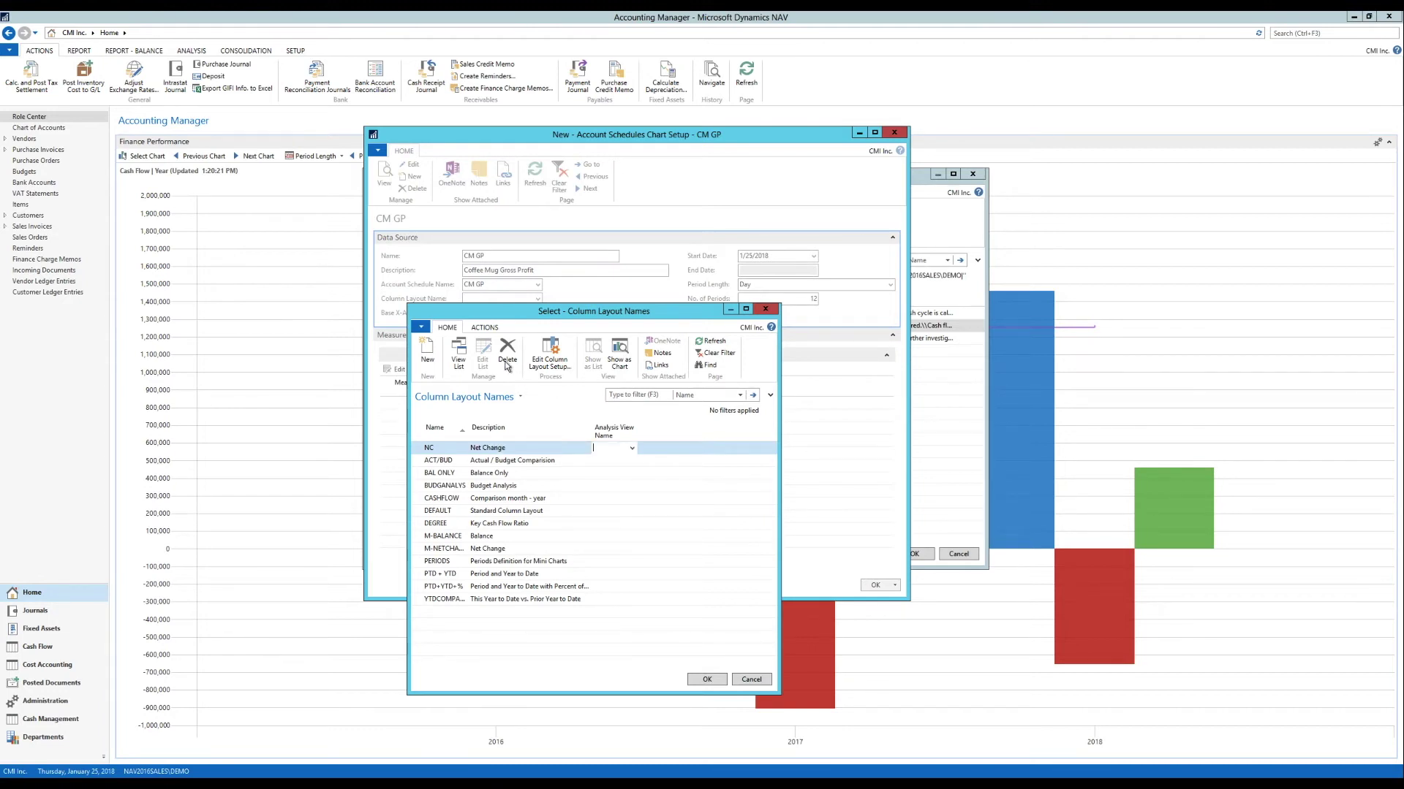
pyautogui.click(549, 356)
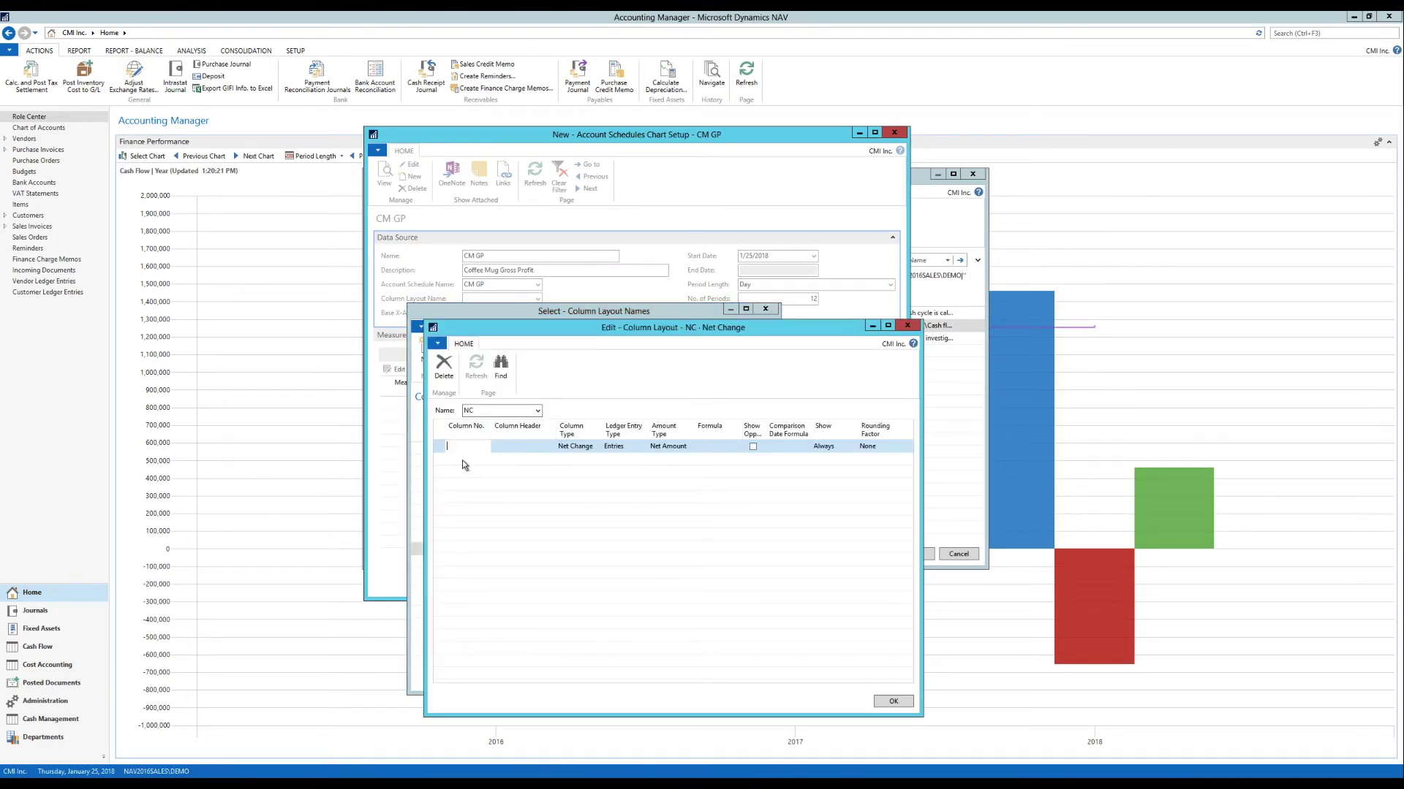
# - Add column NC with header 'Net Change' to the layout and return to the chart list
pyautogui.write('NC')
pyautogui.press('Tab')
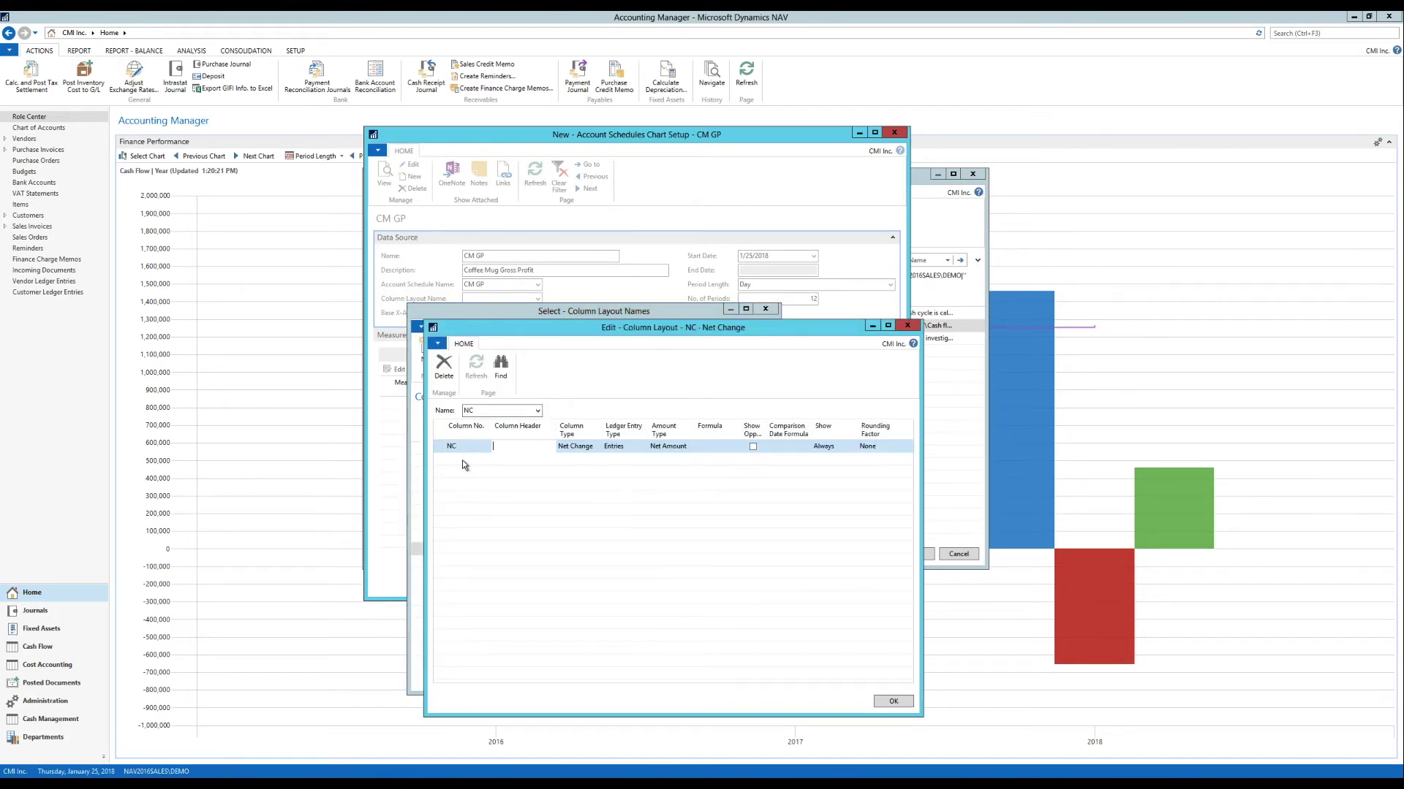
pyautogui.write('Net Change')
pyautogui.press('Tab')
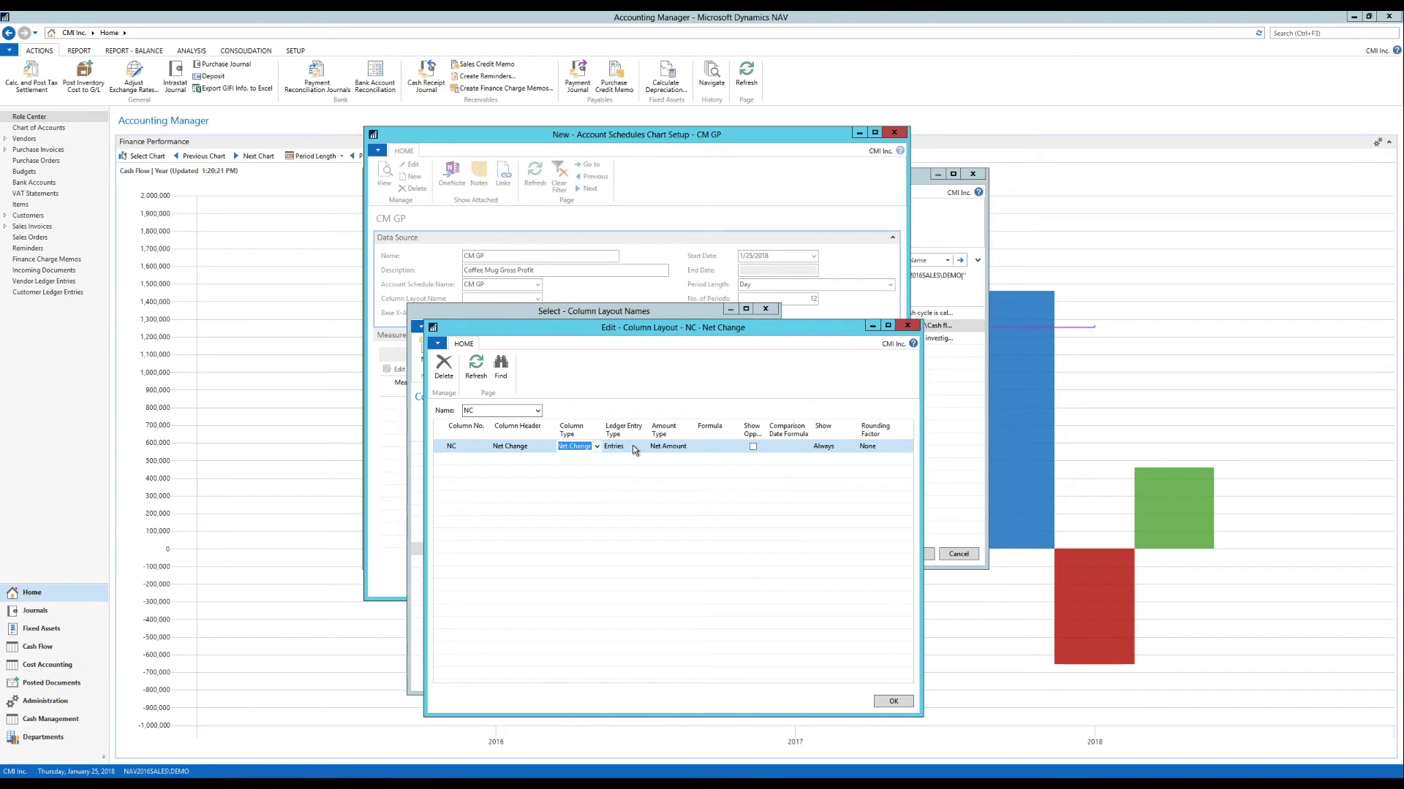
pyautogui.press('Escape')
pyautogui.press('Escape')
pyautogui.press('Escape')
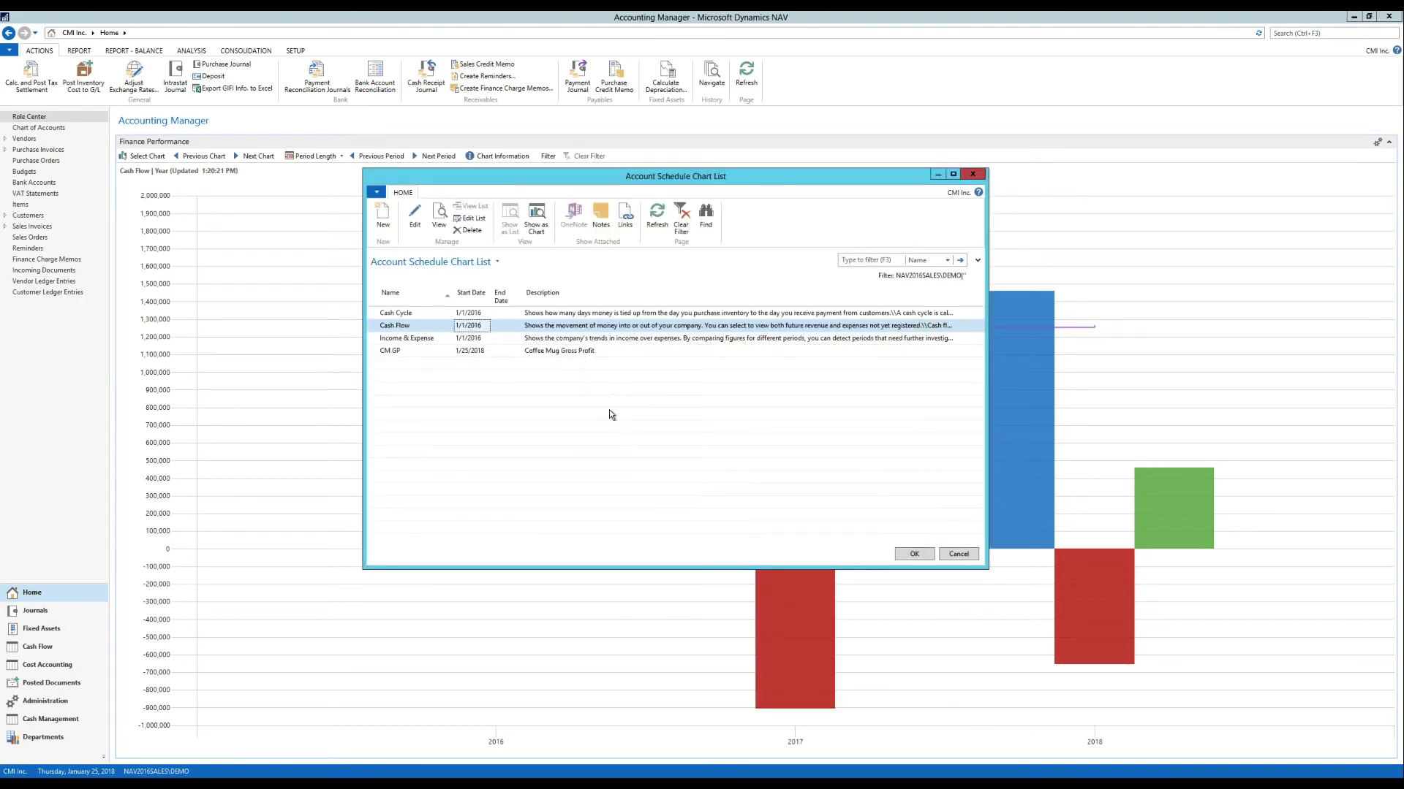
# - Open the CM GP chart setup and set its column layout to NC
pyautogui.click(399, 352)
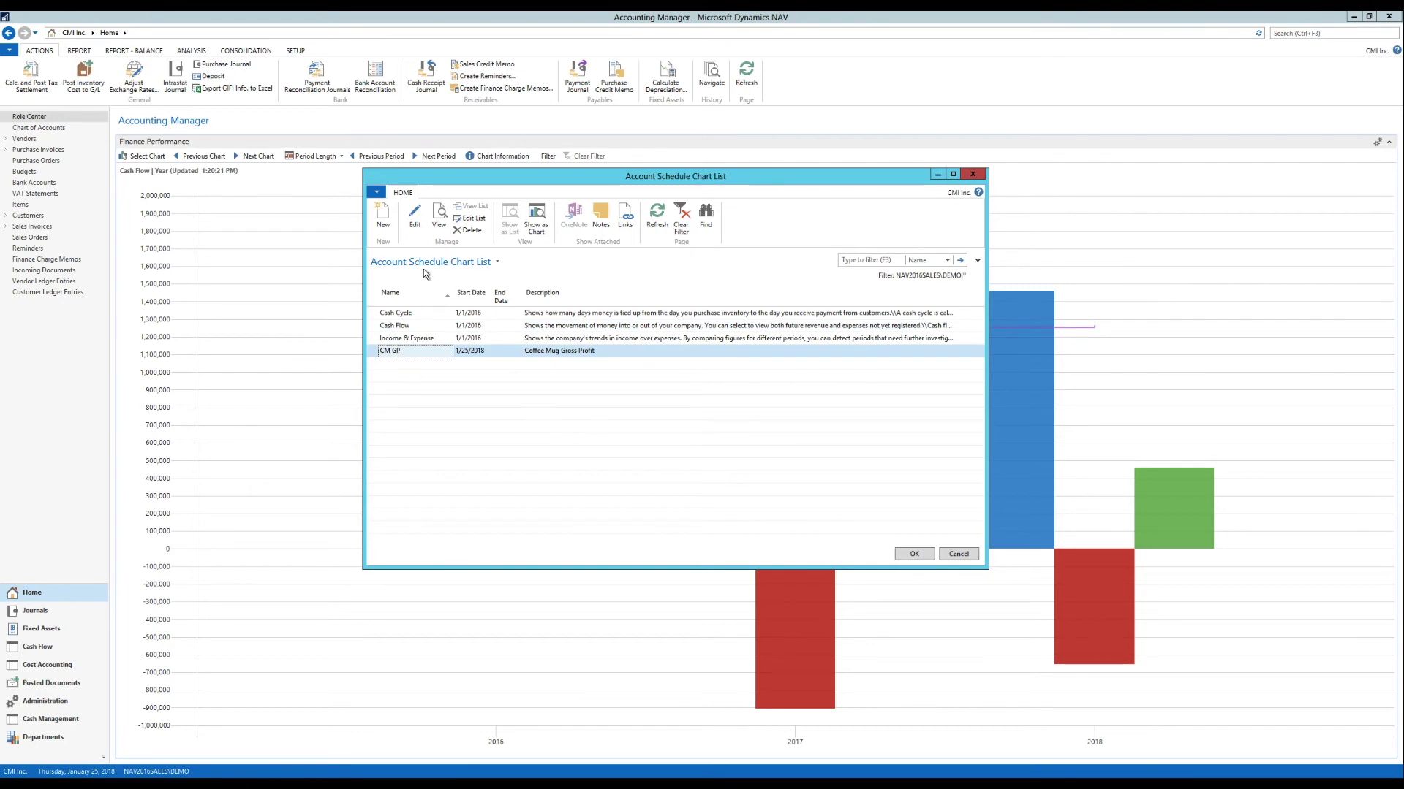
pyautogui.click(415, 219)
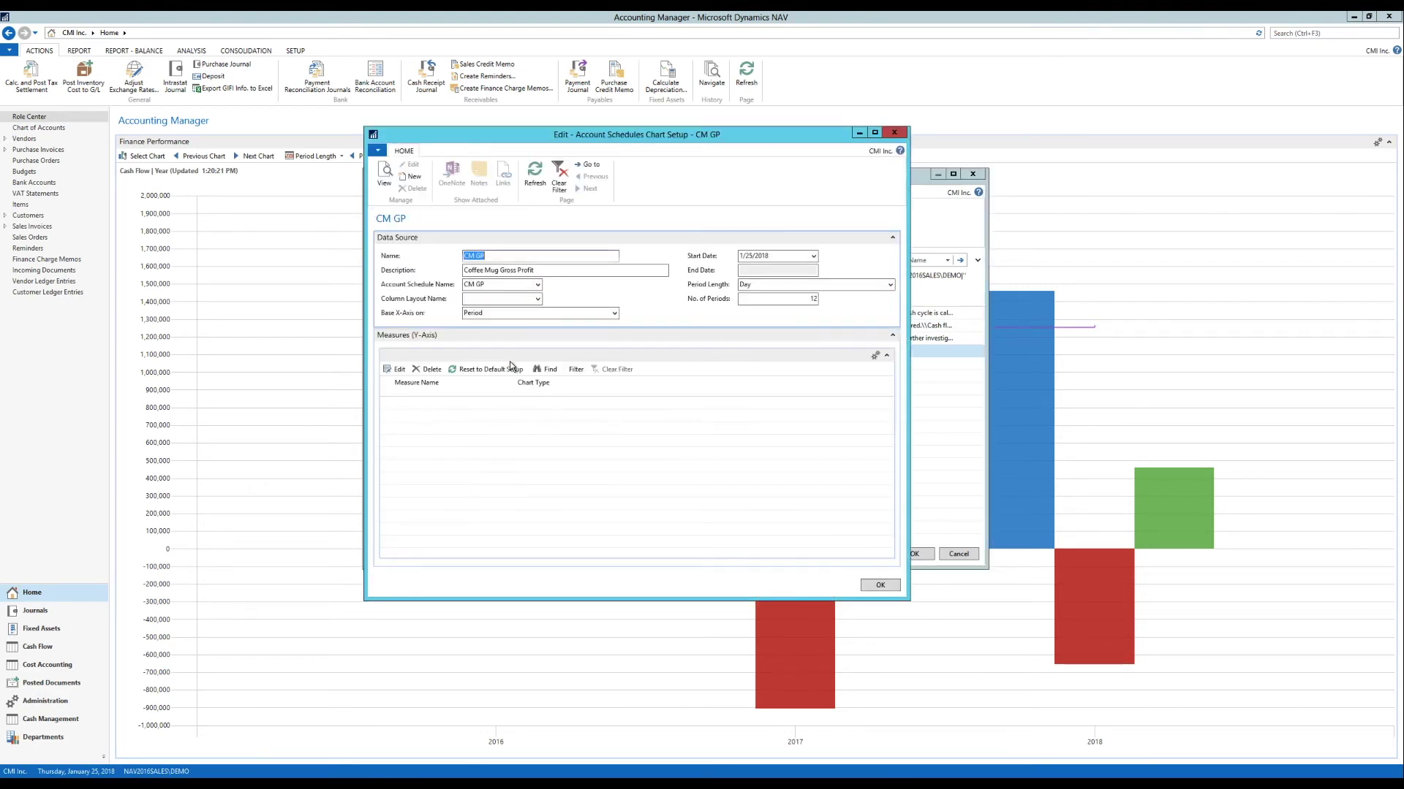
pyautogui.click(538, 299)
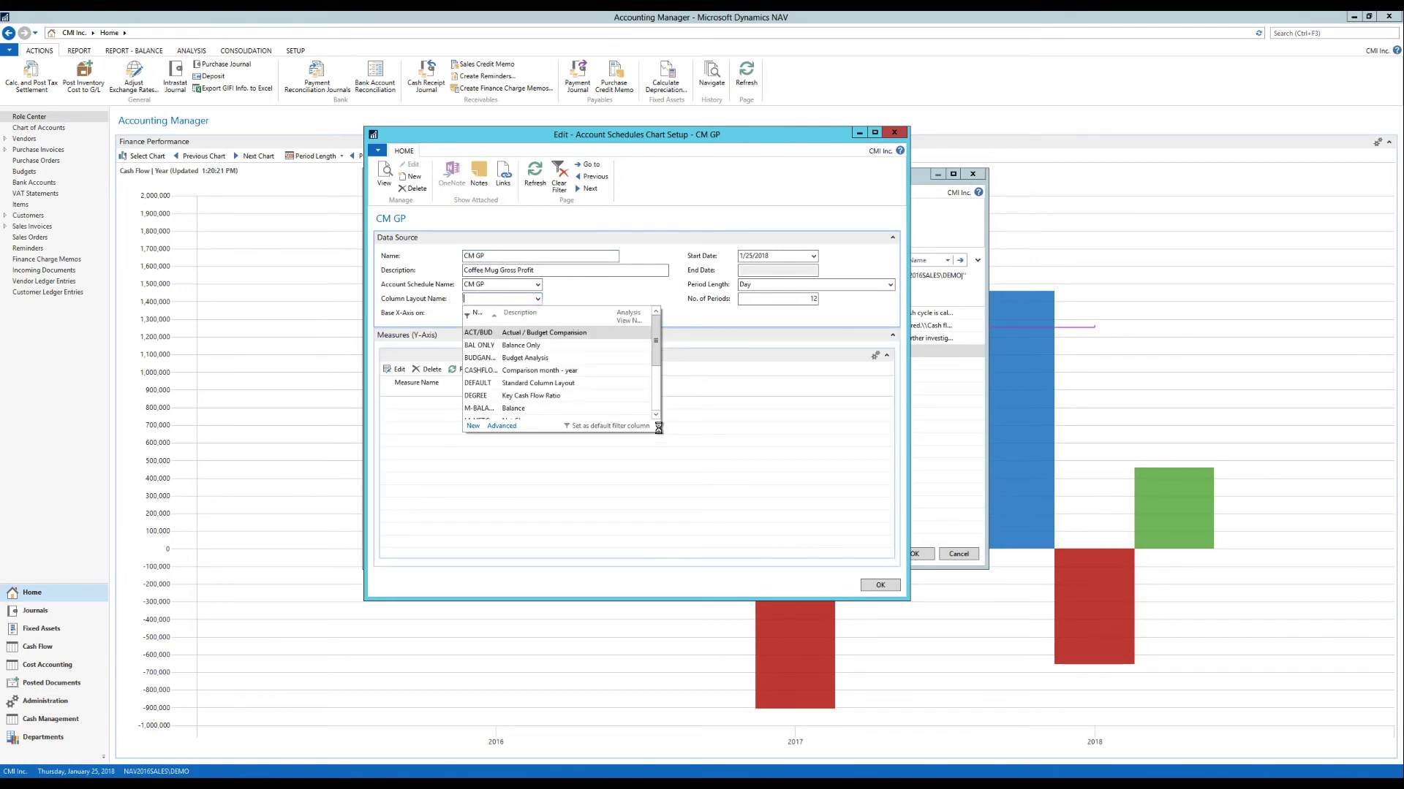
pyautogui.moveTo(659, 429); pyautogui.dragTo(767, 537)
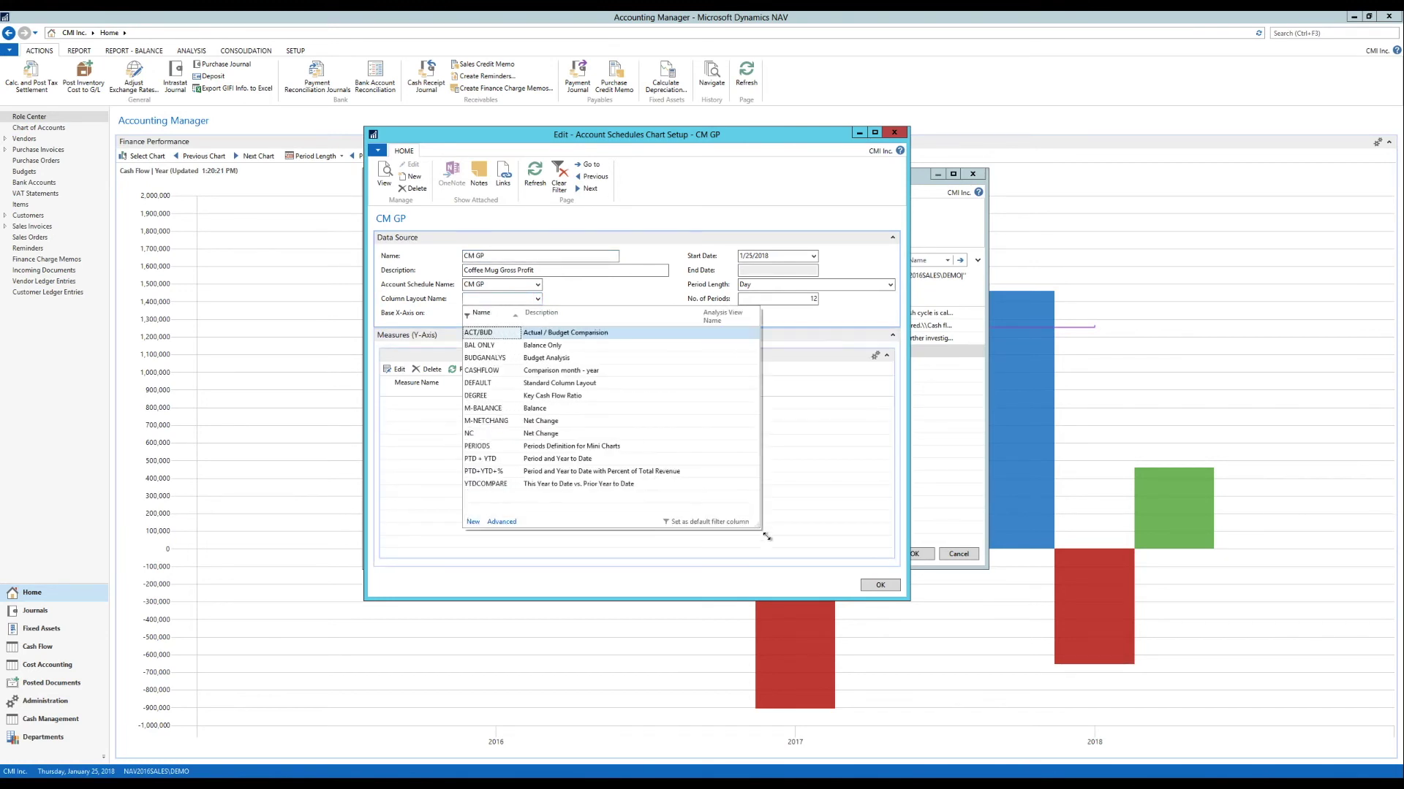
pyautogui.click(469, 434)
pyautogui.click(509, 308)
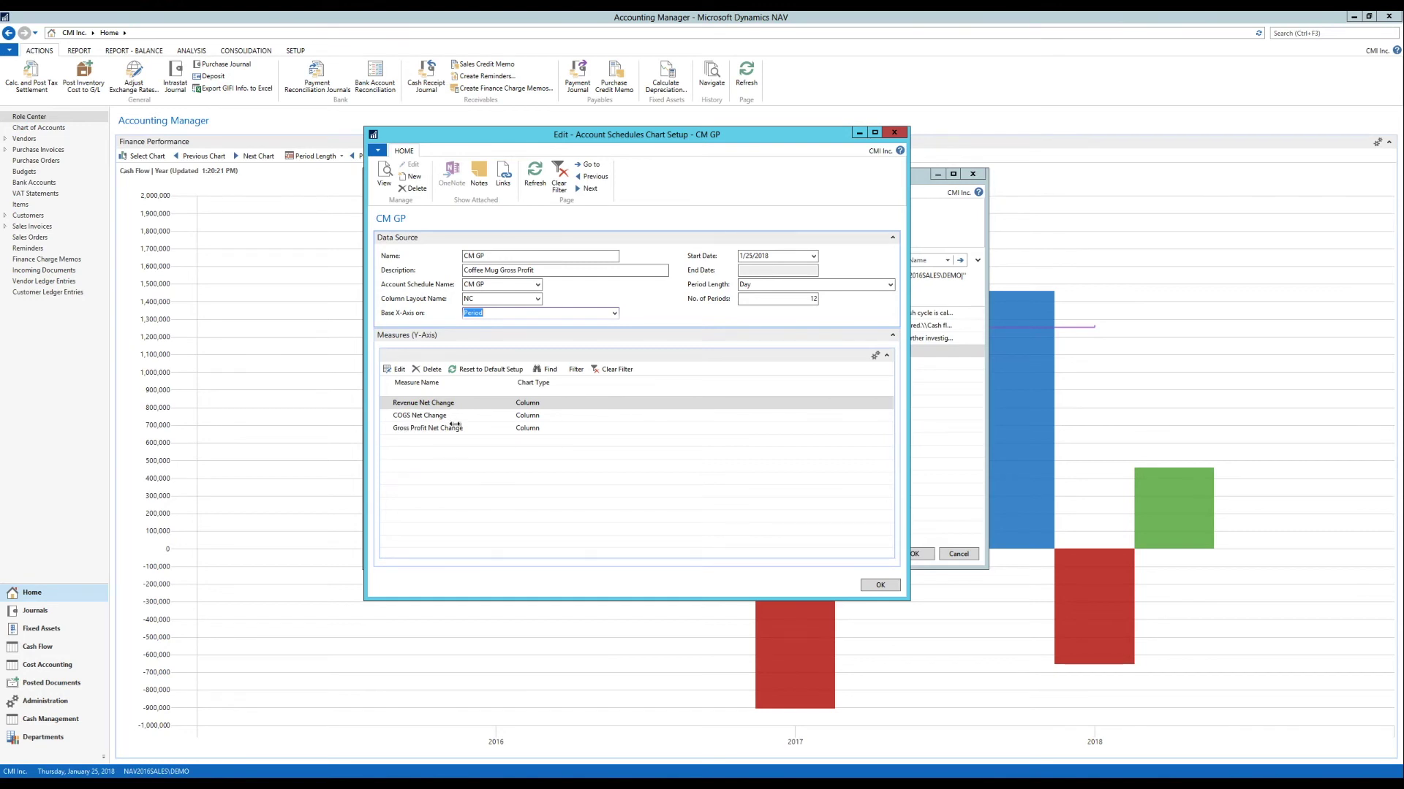
# - Make Gross Profit Net Change a Line chart, save, and show CM GP in Finance Performance
pyautogui.click(541, 432)
pyautogui.click(554, 432)
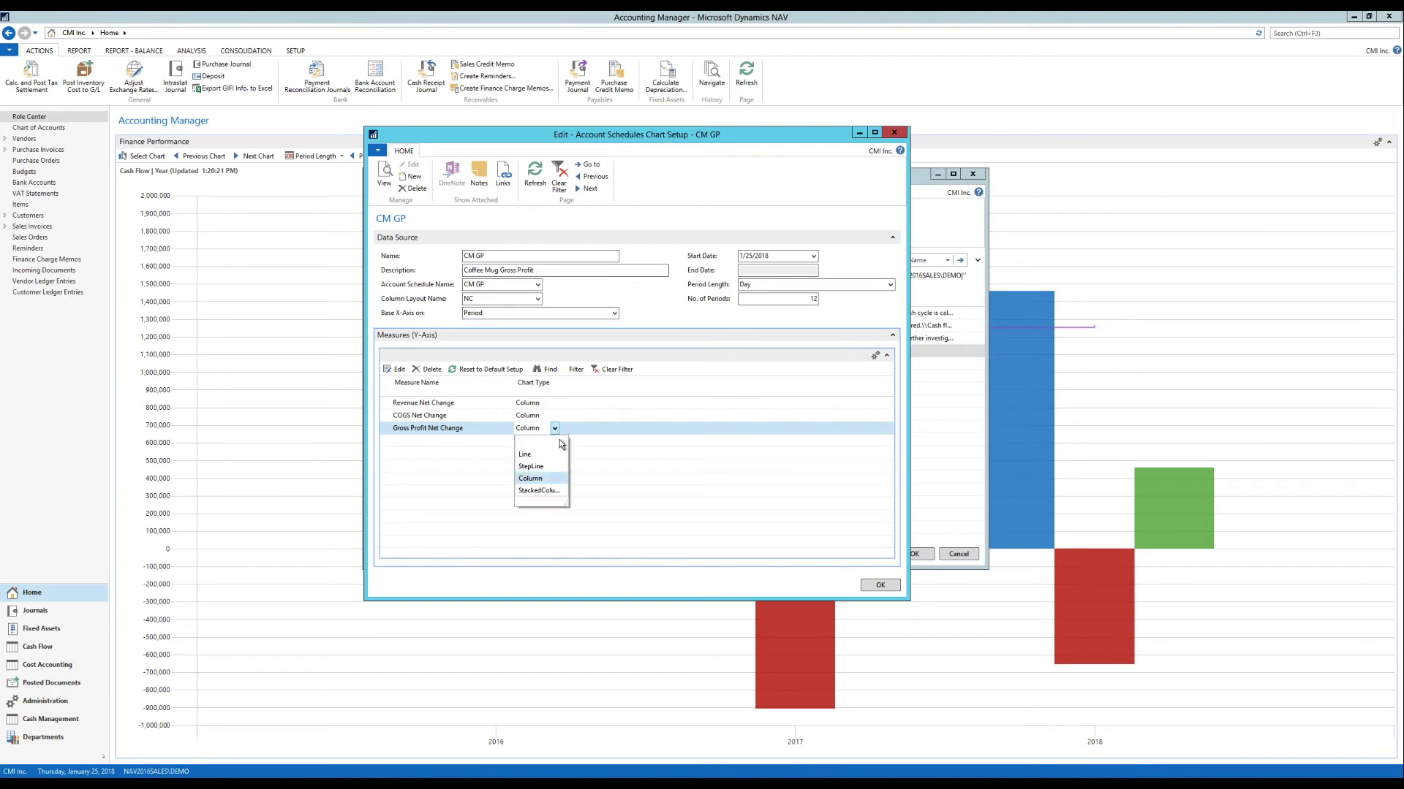
pyautogui.click(538, 467)
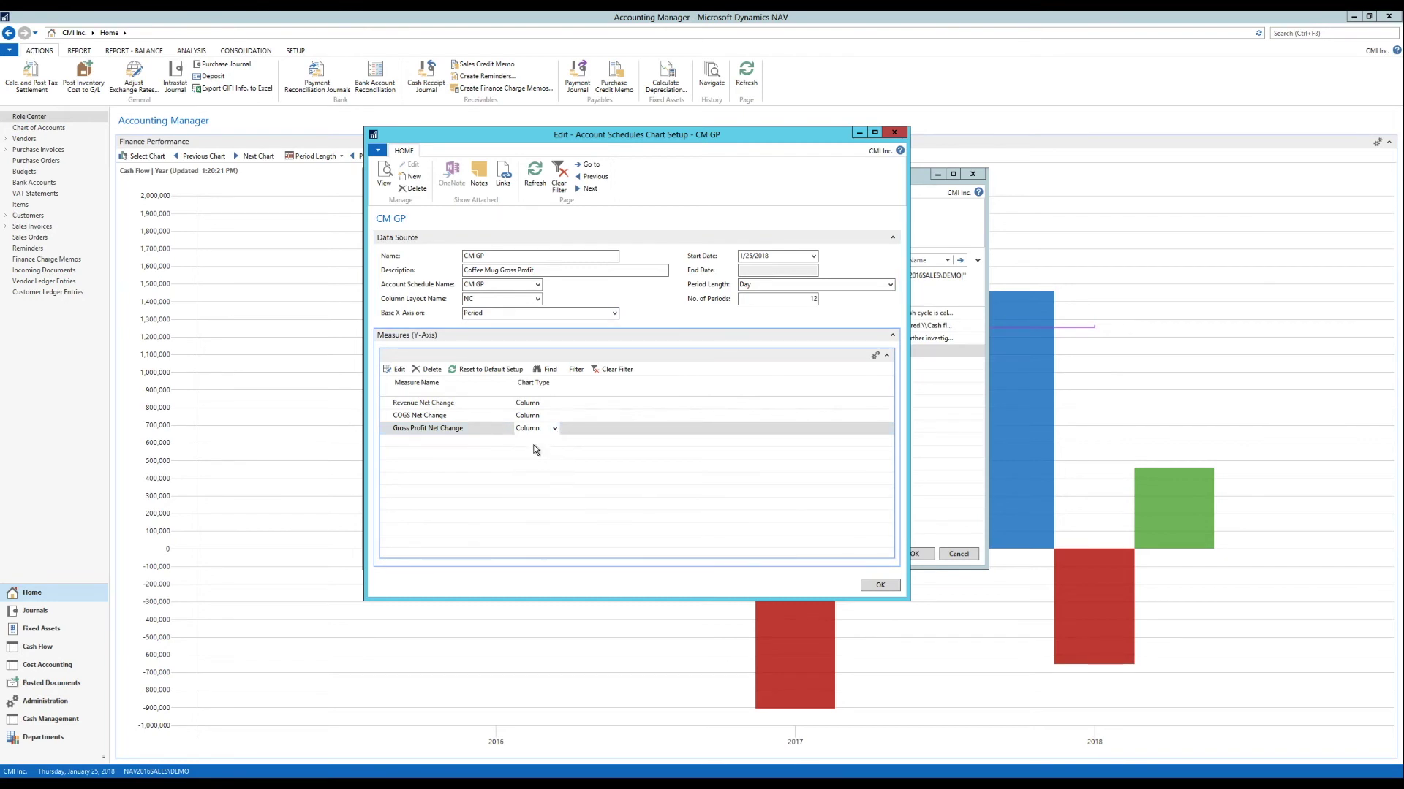
pyautogui.click(529, 406)
pyautogui.click(530, 416)
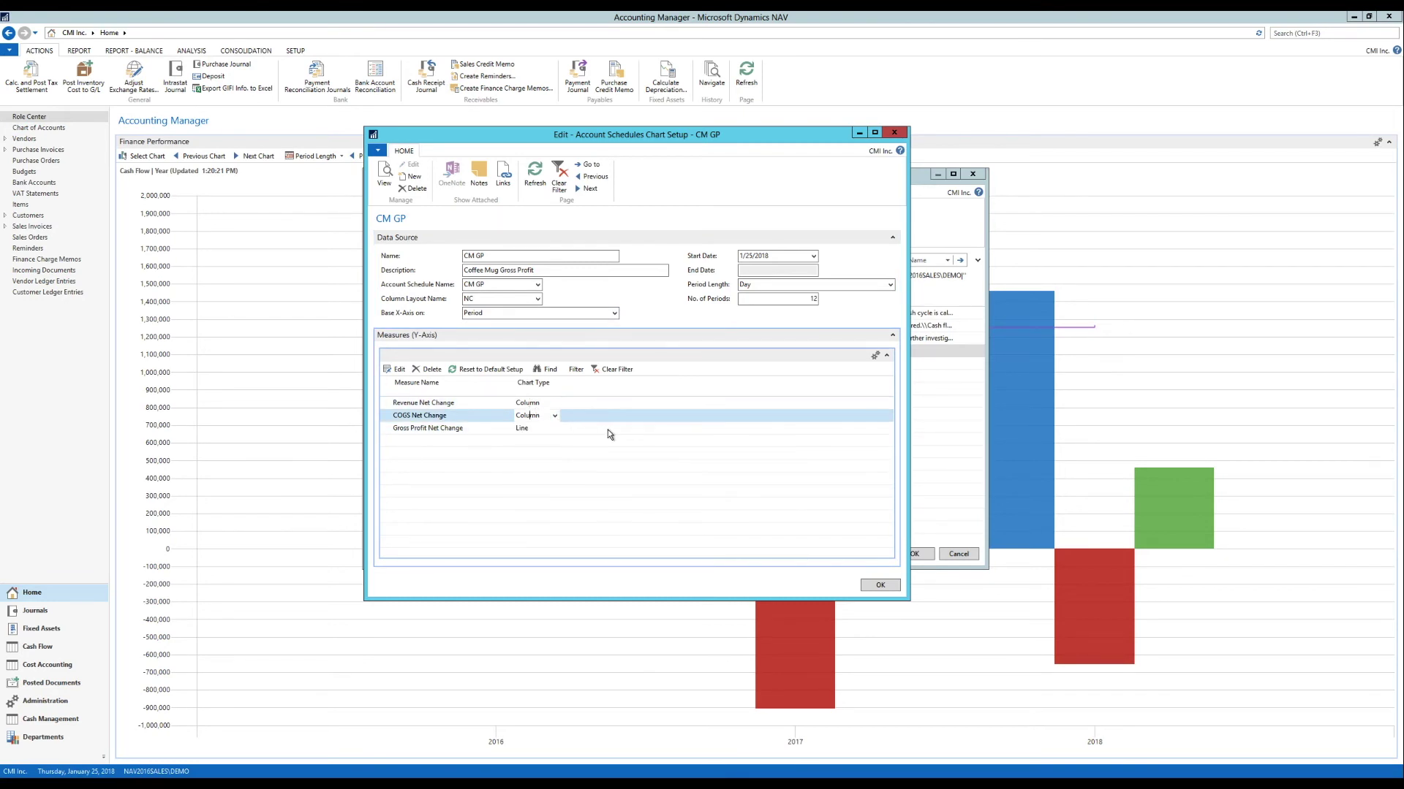
pyautogui.click(878, 586)
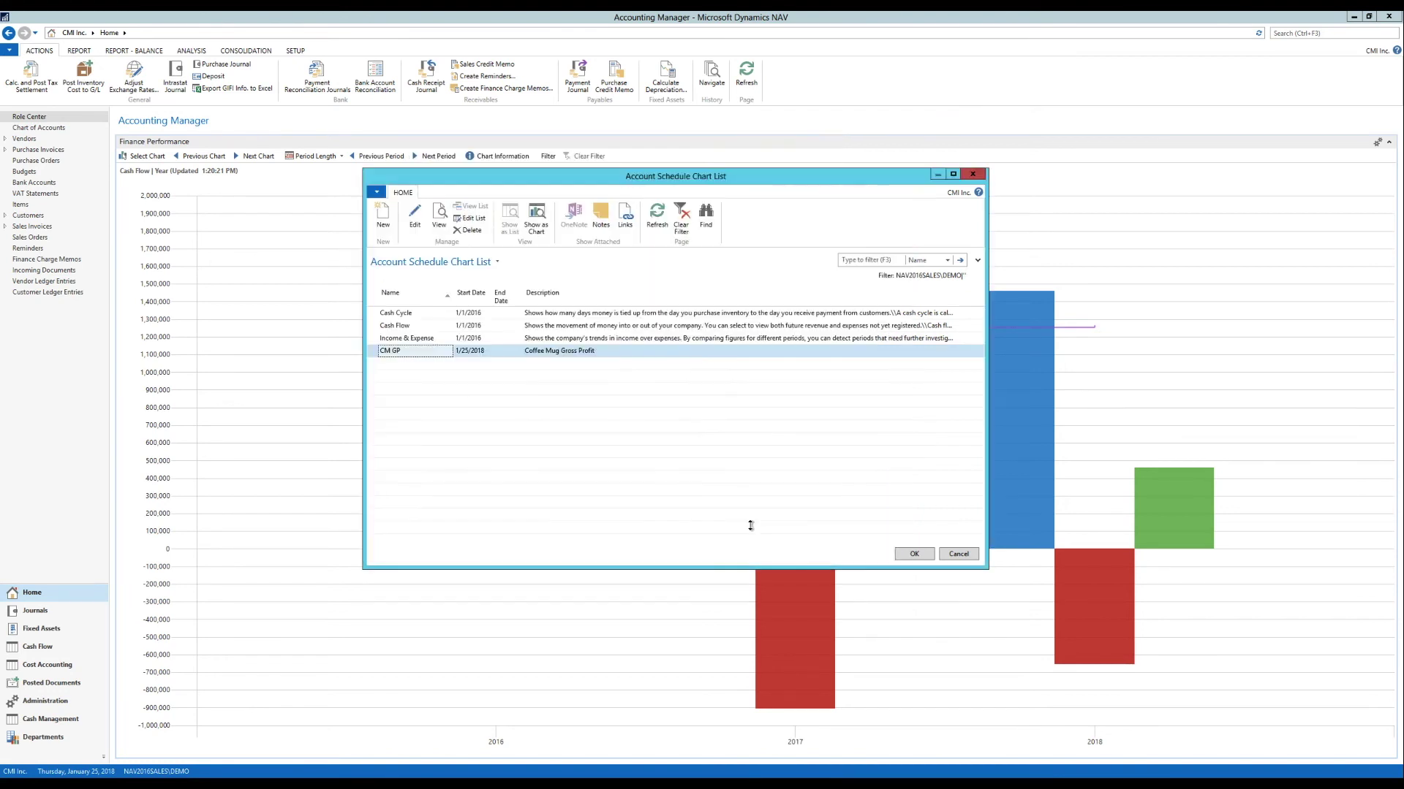
pyautogui.click(913, 554)
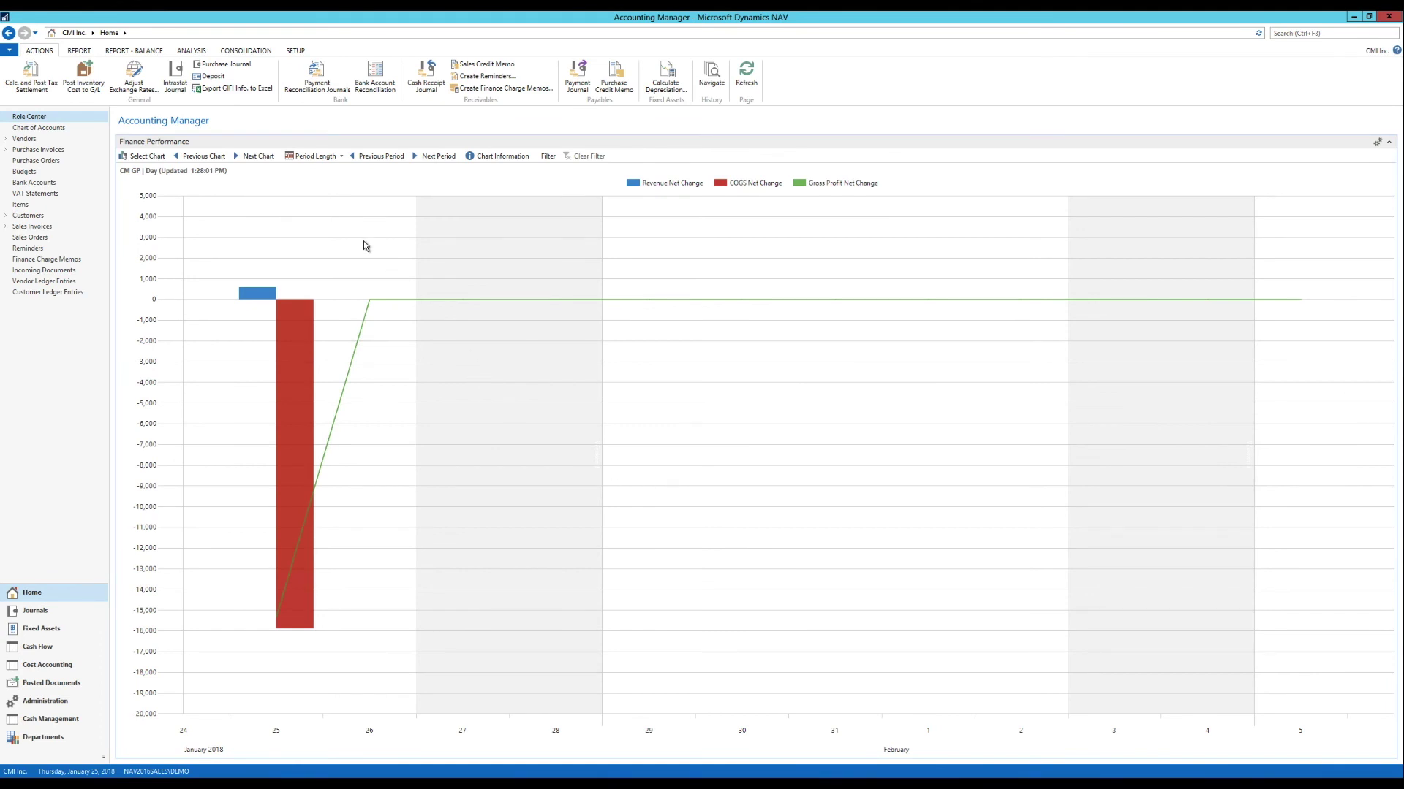
# - Switch the CM GP chart's period length from Day to Month, starting at Nov 2017
pyautogui.click(337, 157)
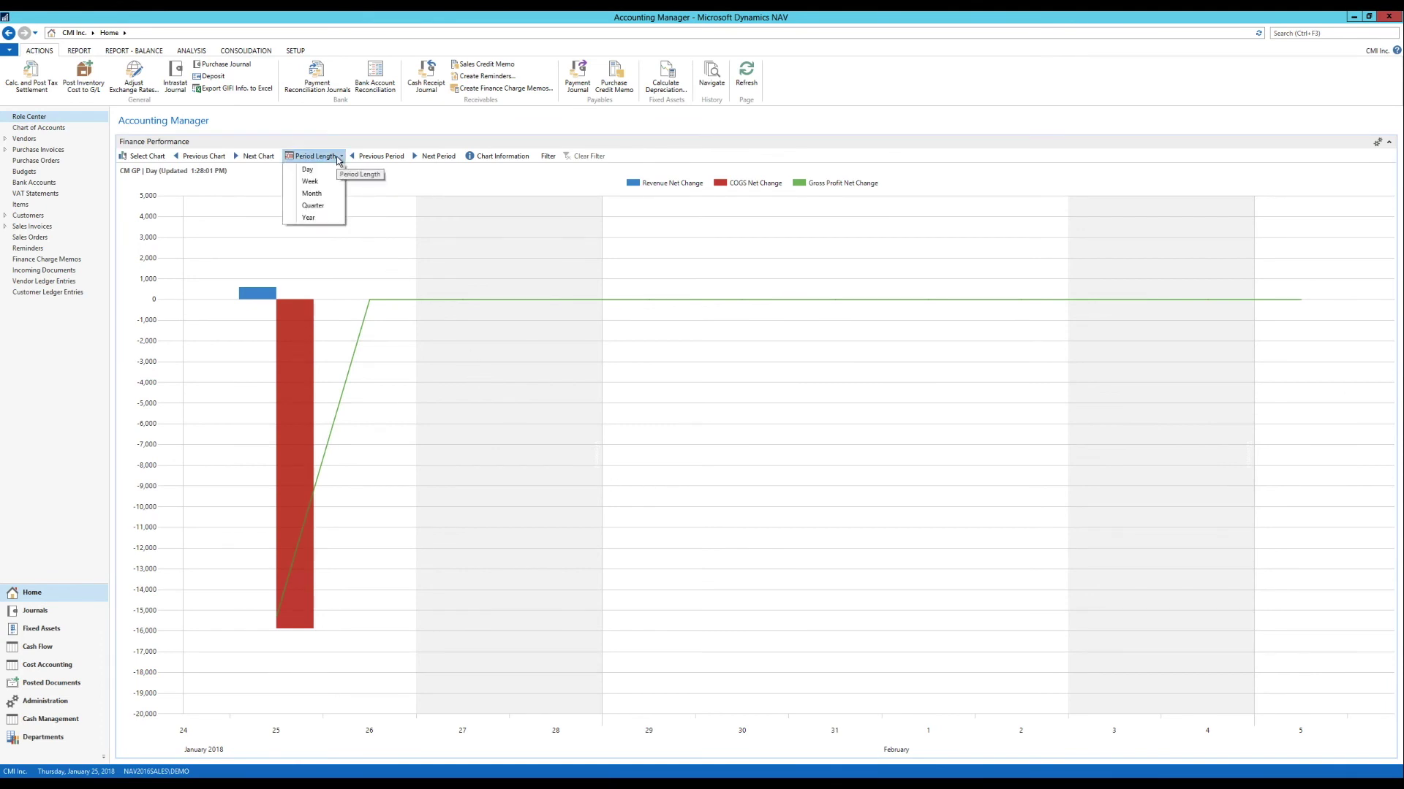
pyautogui.click(323, 195)
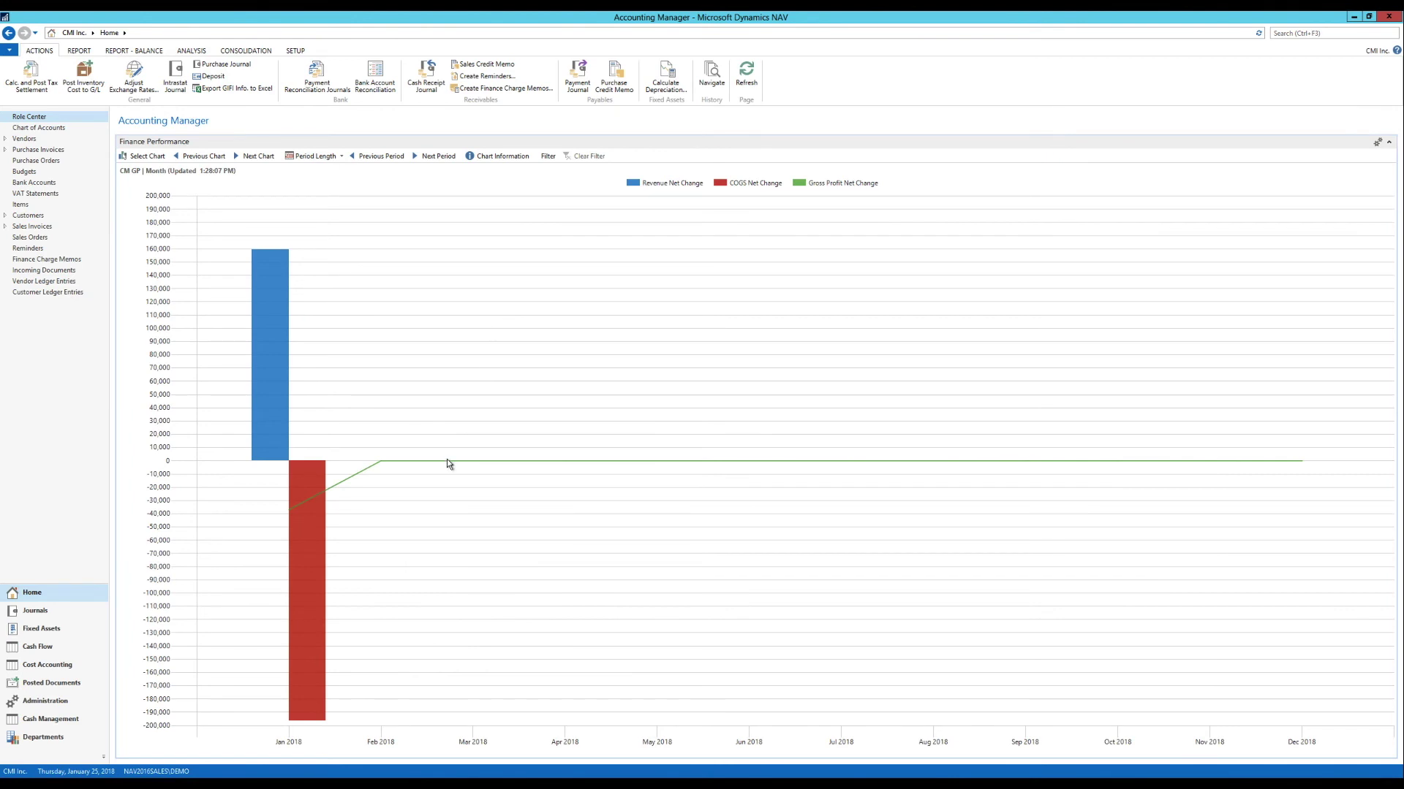
pyautogui.moveTo(448, 466)
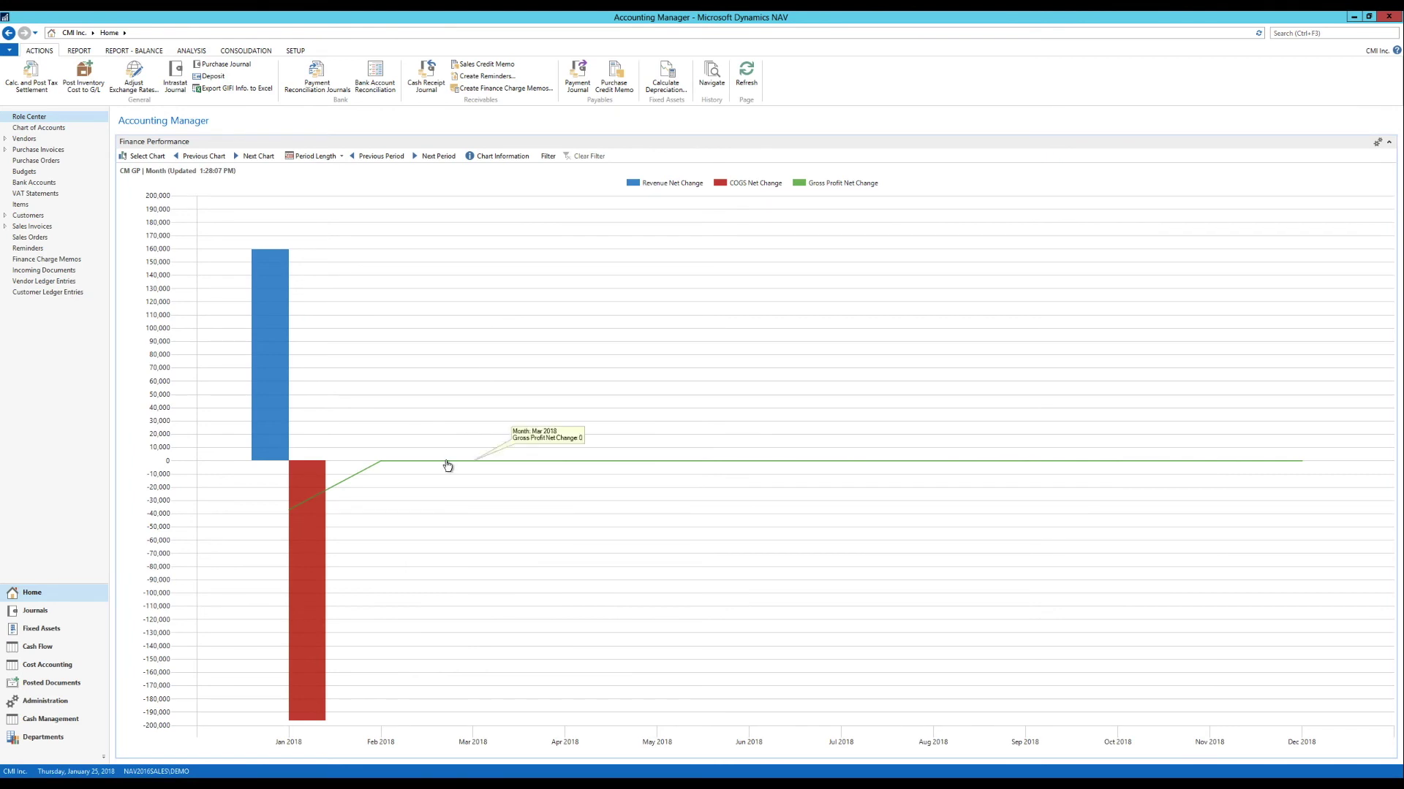
pyautogui.moveTo(264, 366)
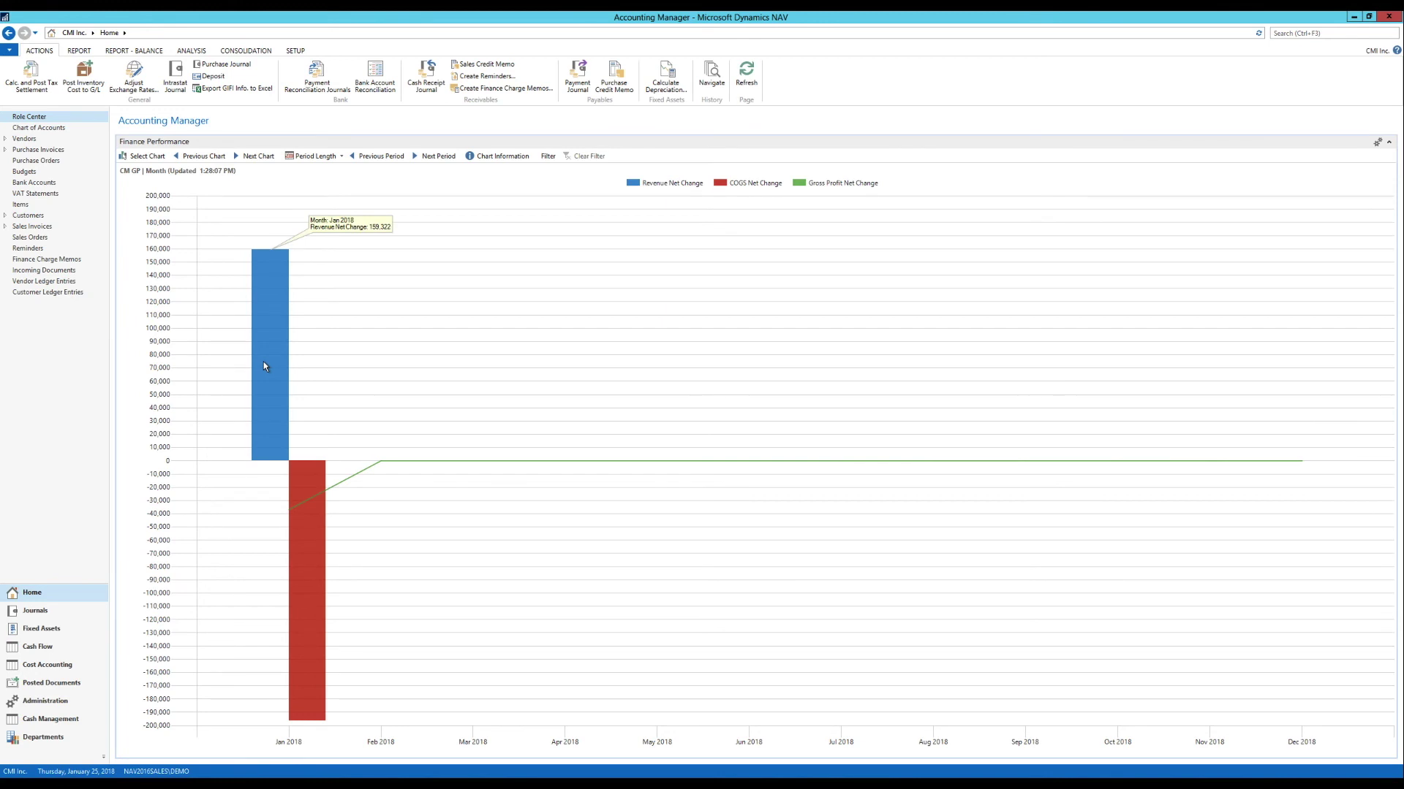
pyautogui.moveTo(320, 567)
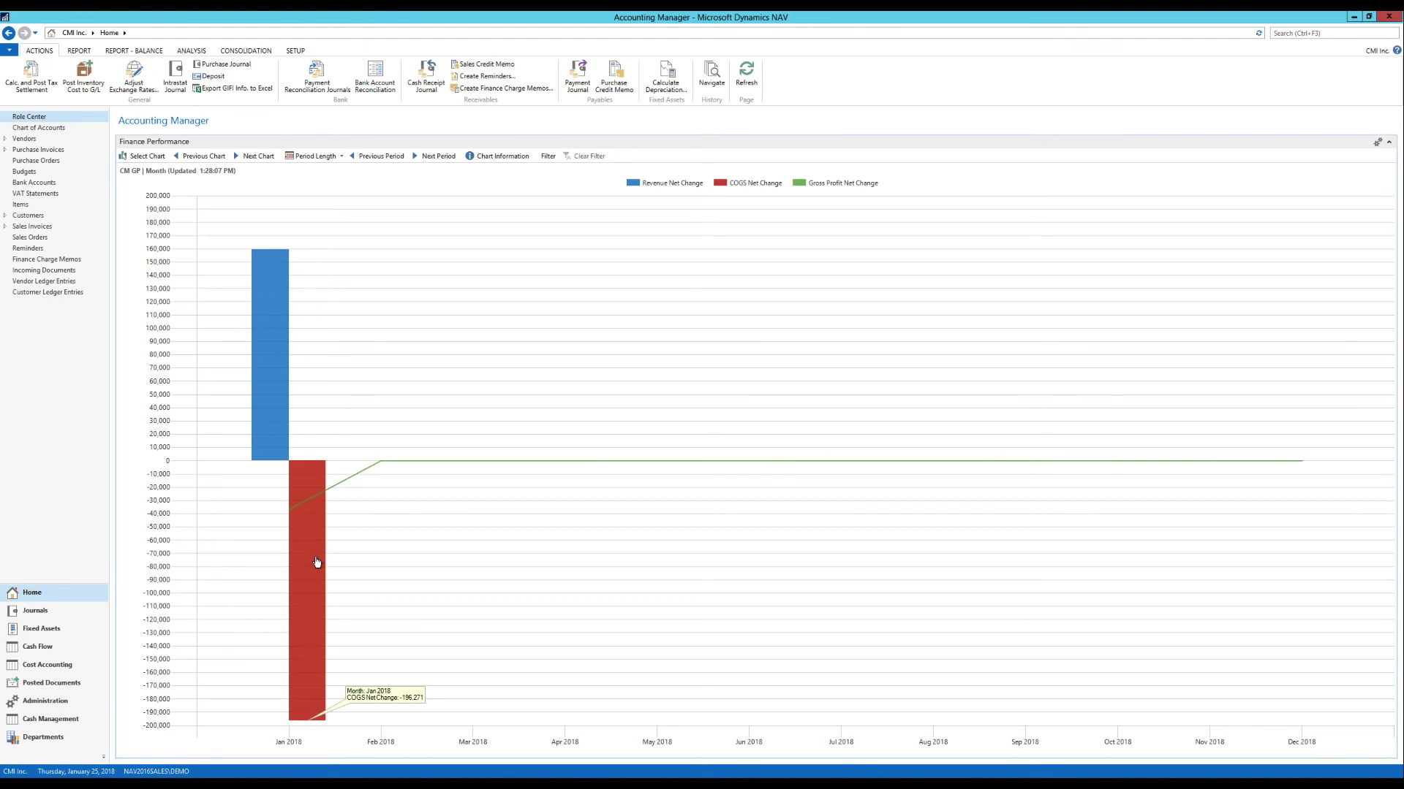
pyautogui.moveTo(298, 509)
# - Step the monthly chart back eleven periods so it spans Feb 2017 to Jan 2018
pyautogui.click(379, 156)
pyautogui.click(379, 156)
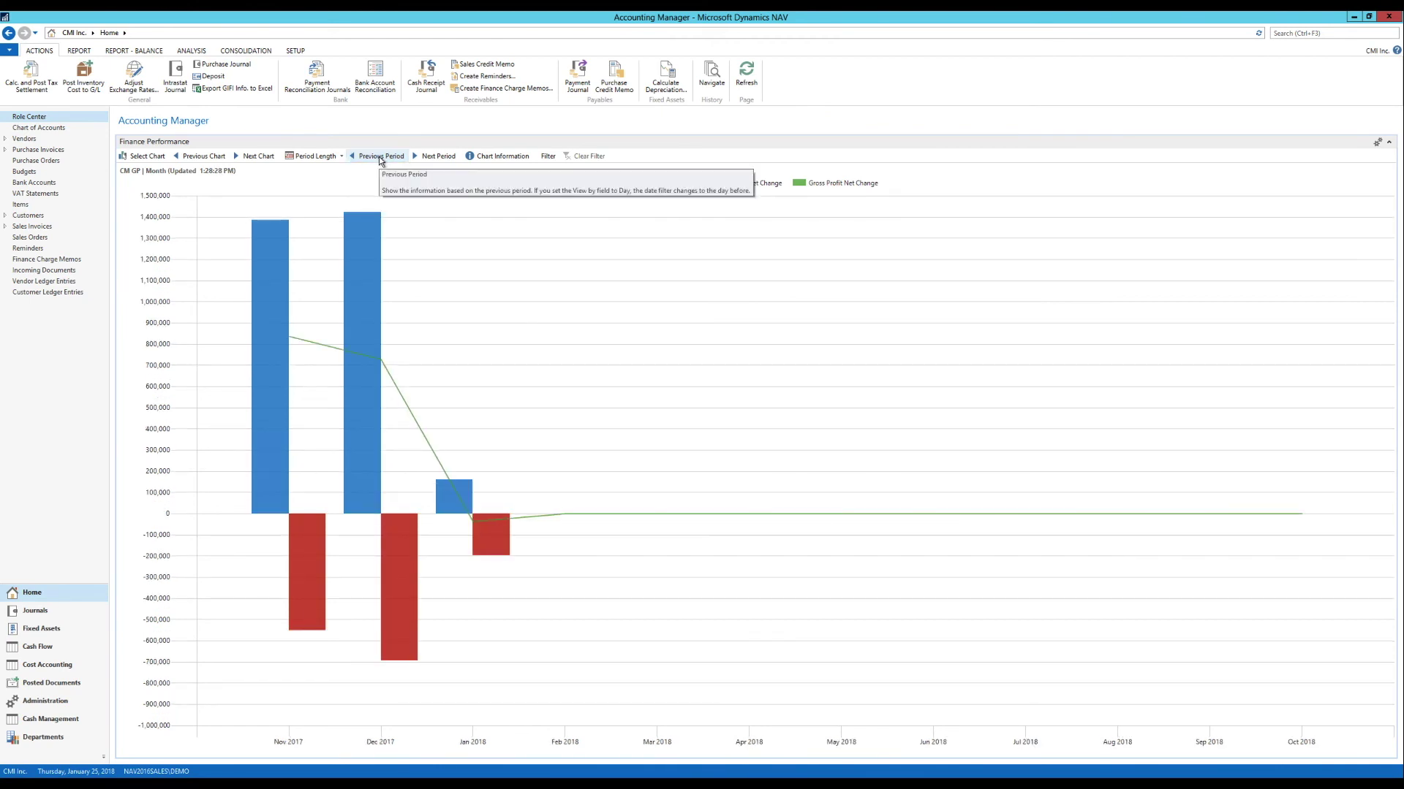
pyautogui.click(379, 156)
pyautogui.click(379, 156)
pyautogui.click(379, 156)
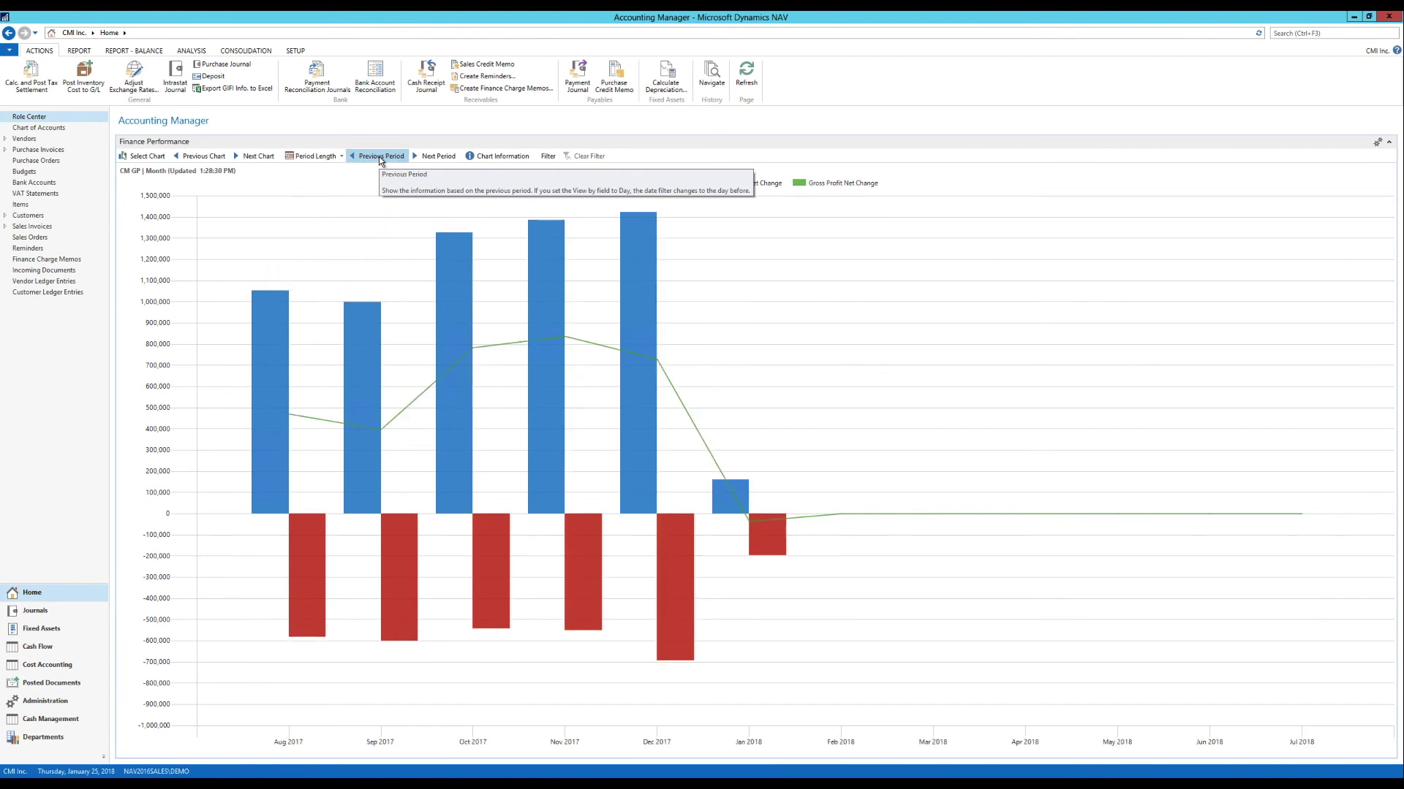
pyautogui.click(379, 156)
pyautogui.click(380, 157)
pyautogui.click(379, 156)
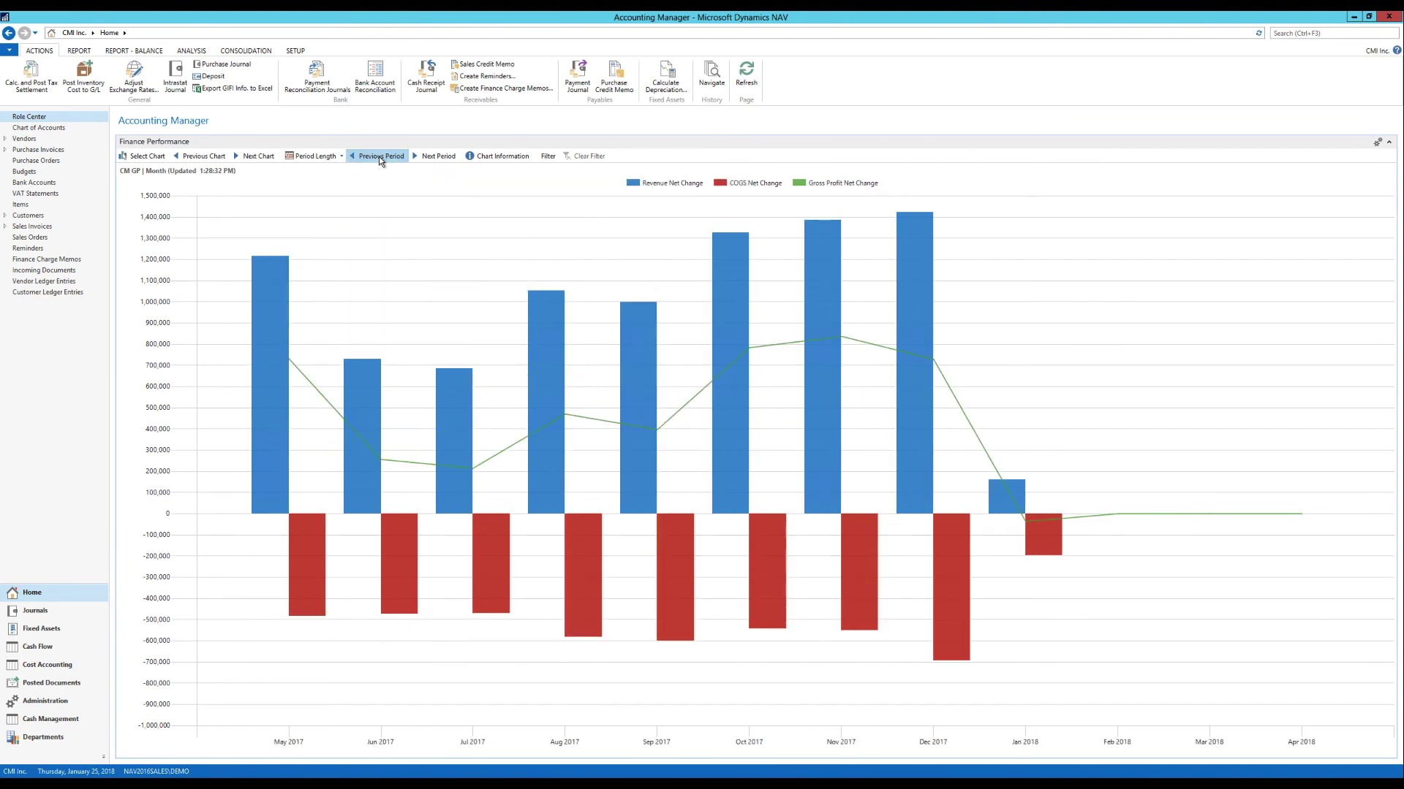
pyautogui.click(379, 156)
pyautogui.click(379, 156)
pyautogui.click(379, 157)
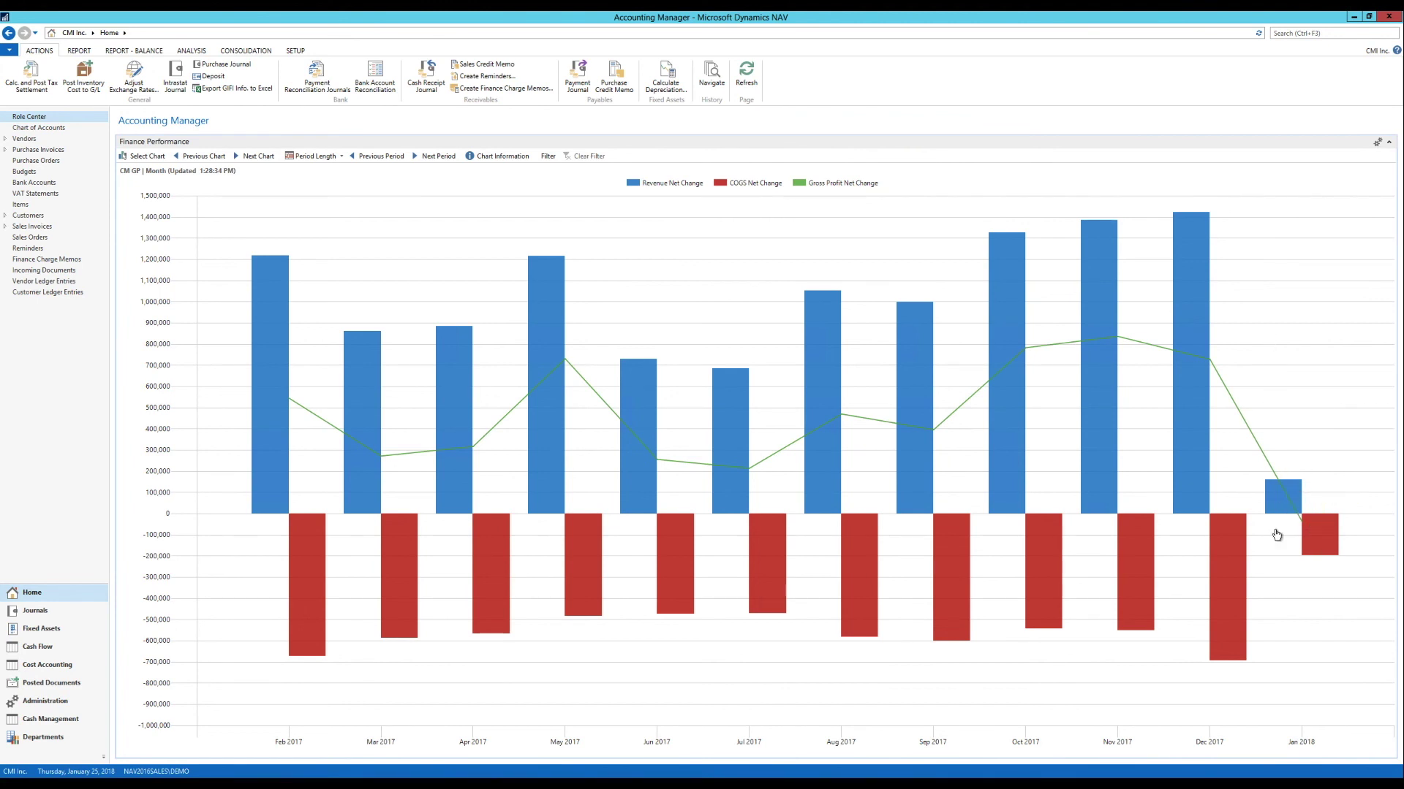
pyautogui.moveTo(632, 451)
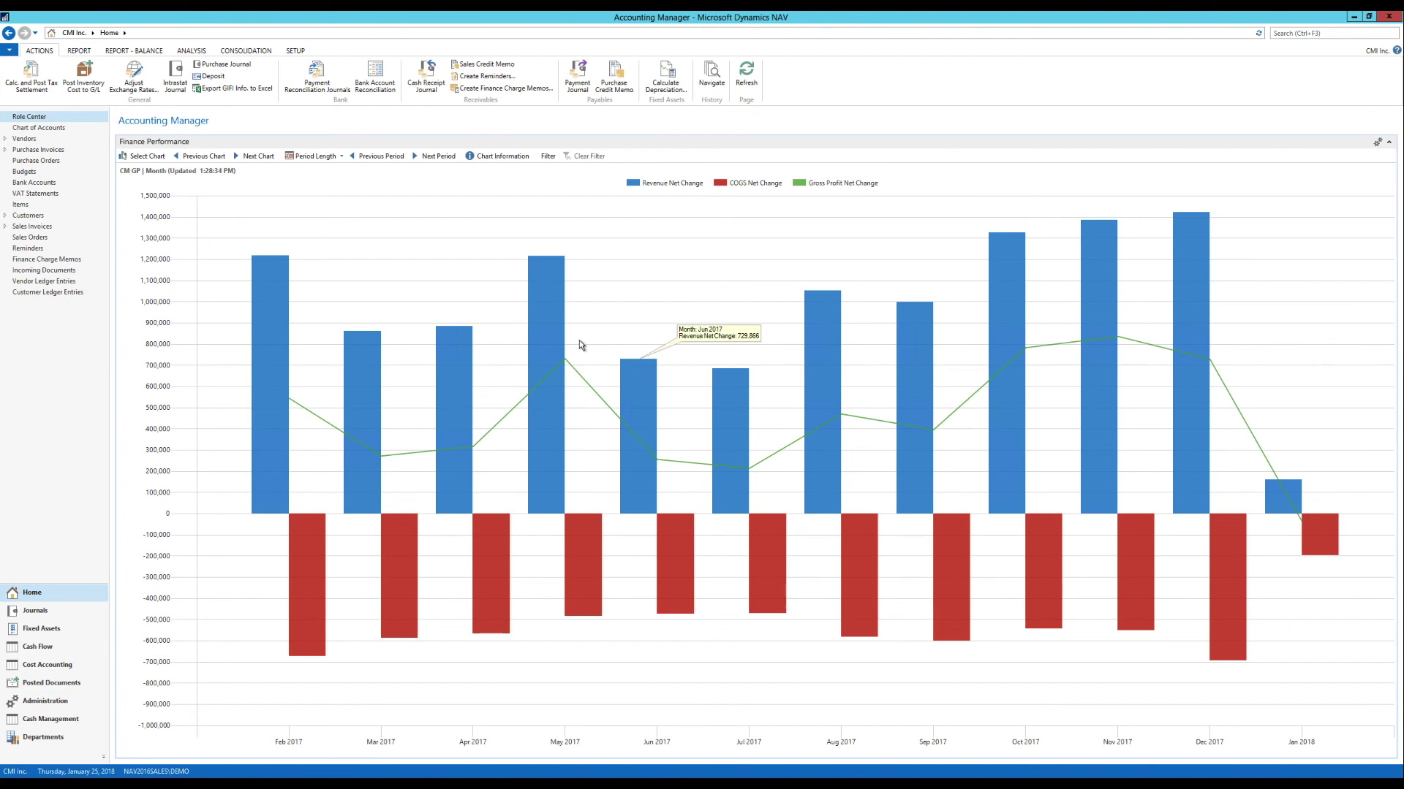
pyautogui.moveTo(539, 384)
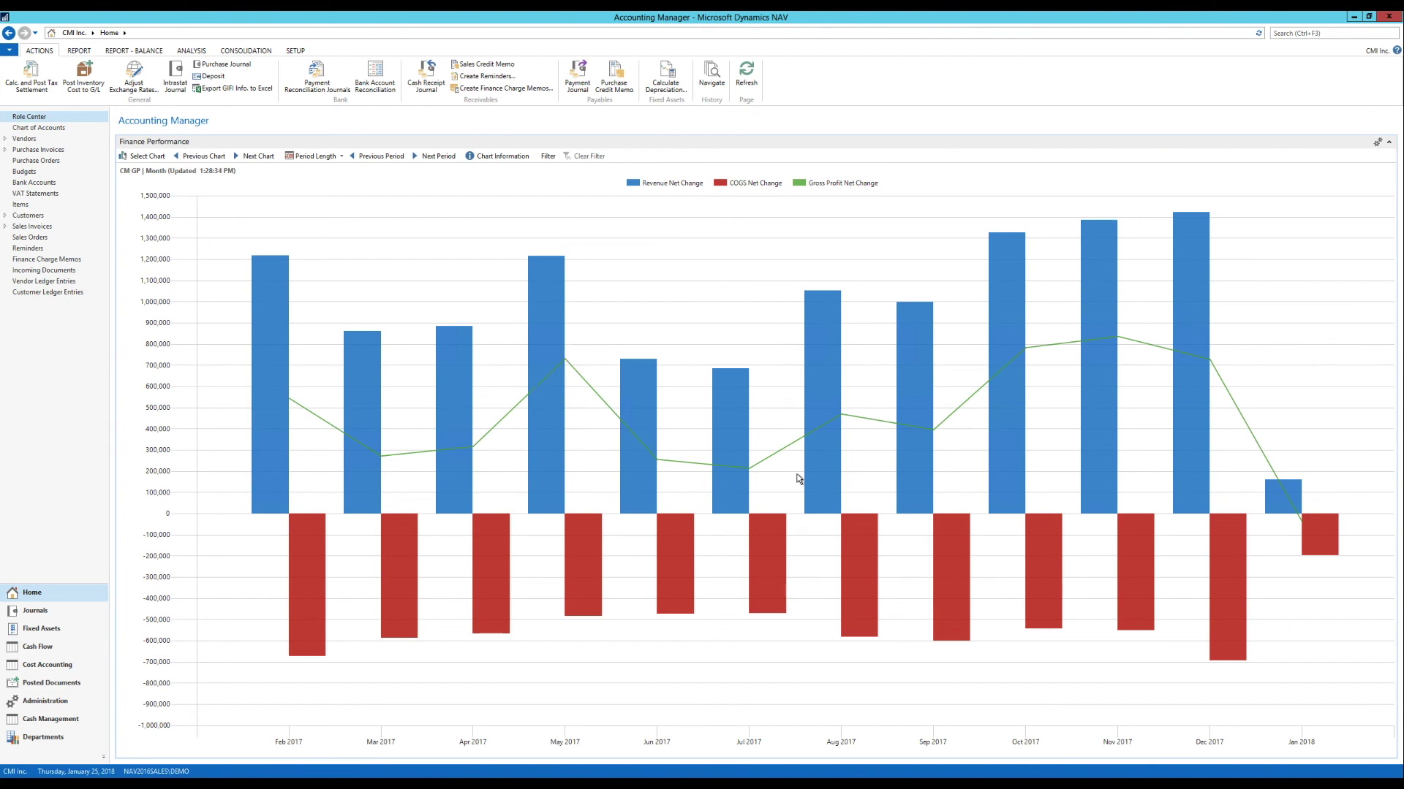